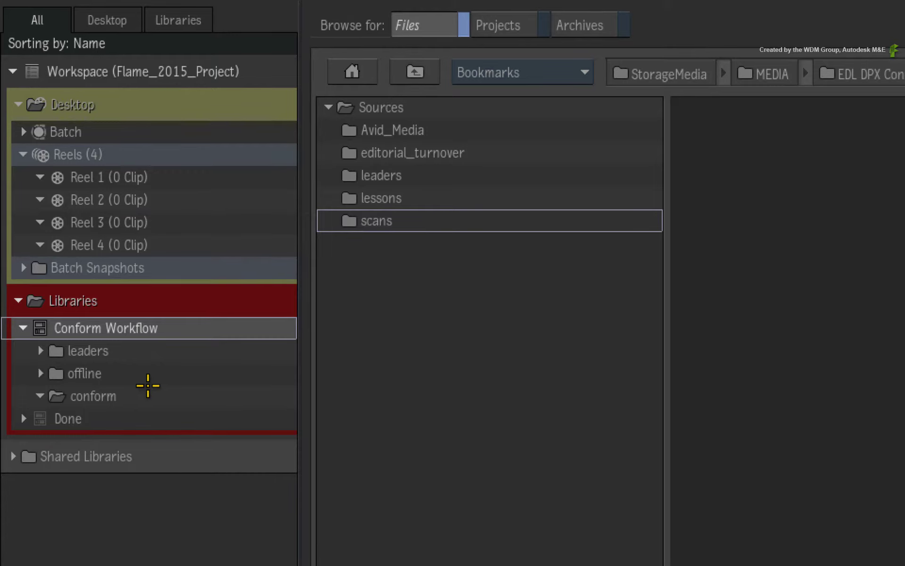
# Step: Look through the offline and leaders folders in the Conform Workflow library, then select the conform folder
pyautogui.click(40, 373)
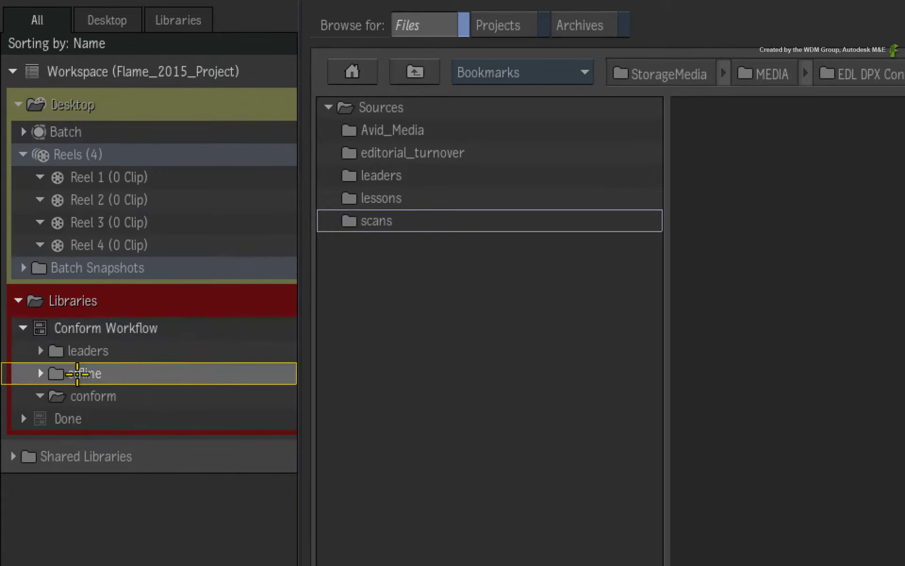
pyautogui.click(39, 373)
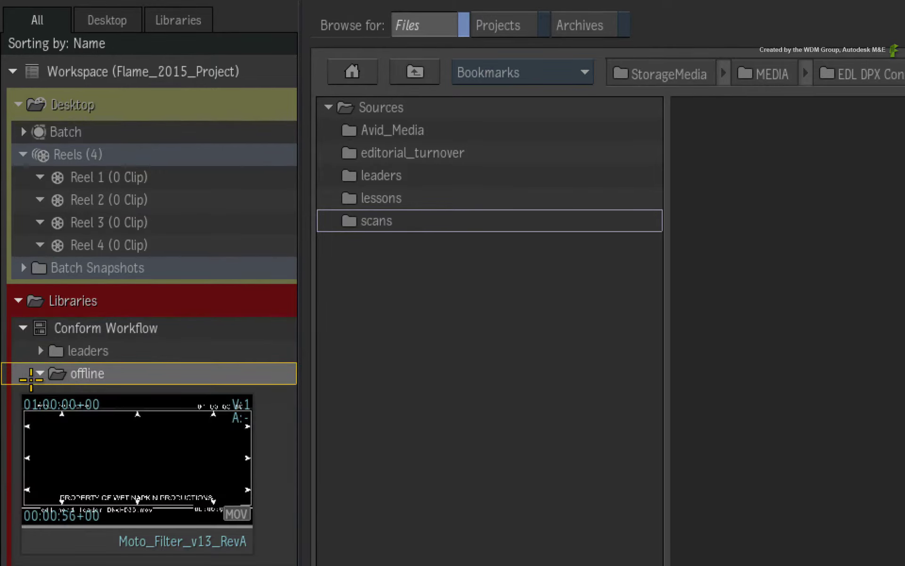
pyautogui.click(39, 373)
pyautogui.click(40, 350)
pyautogui.click(79, 348)
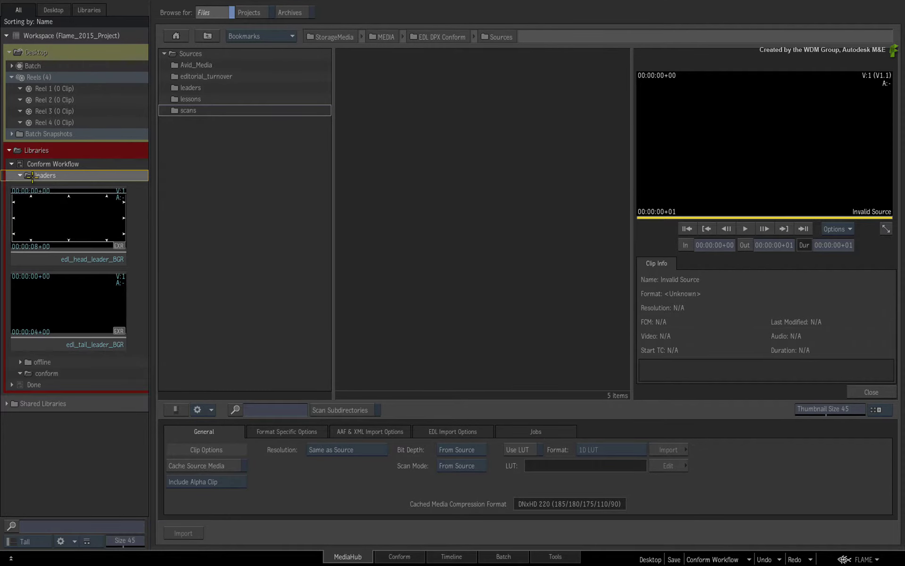
pyautogui.click(20, 175)
pyautogui.click(44, 198)
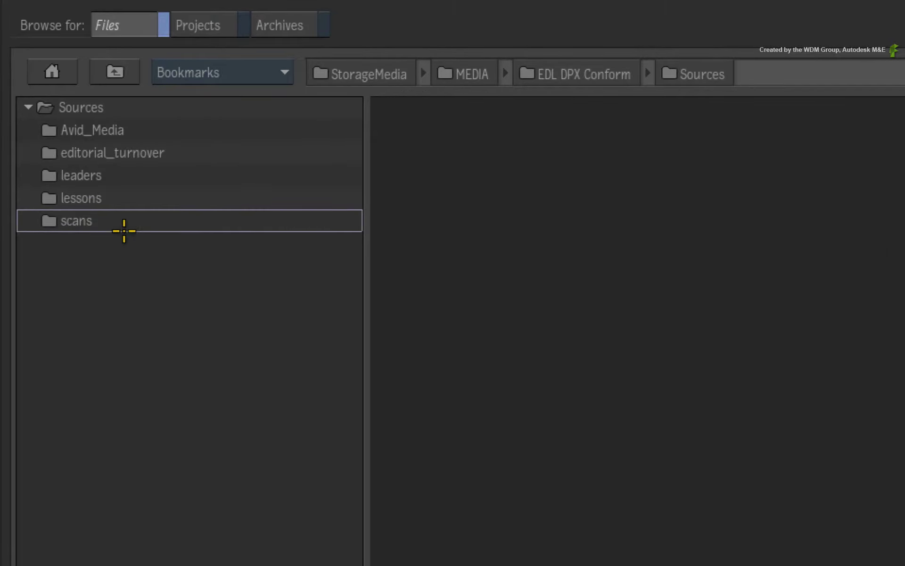
# Step: Open the scans source folder and list all of its clips by scanning its subdirectories
pyautogui.doubleClick(137, 221)
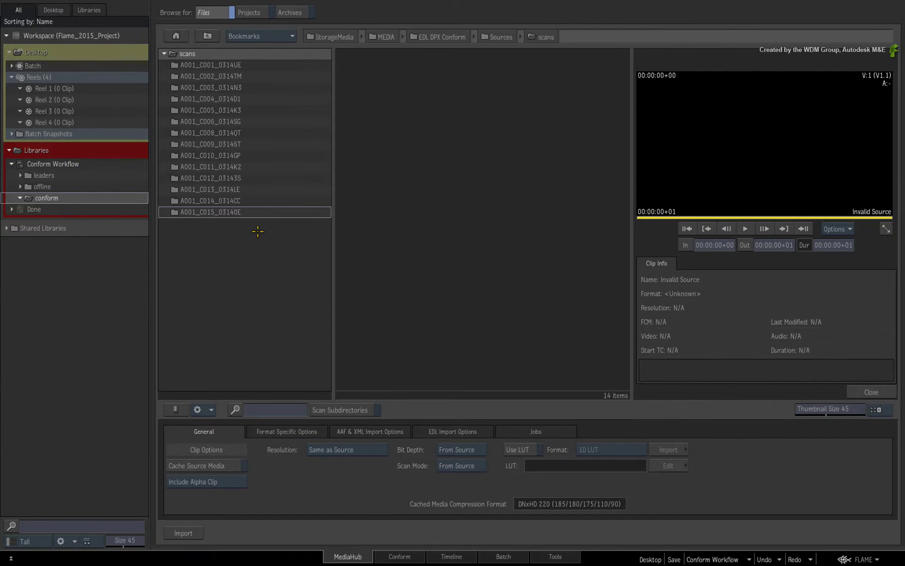
pyautogui.click(346, 405)
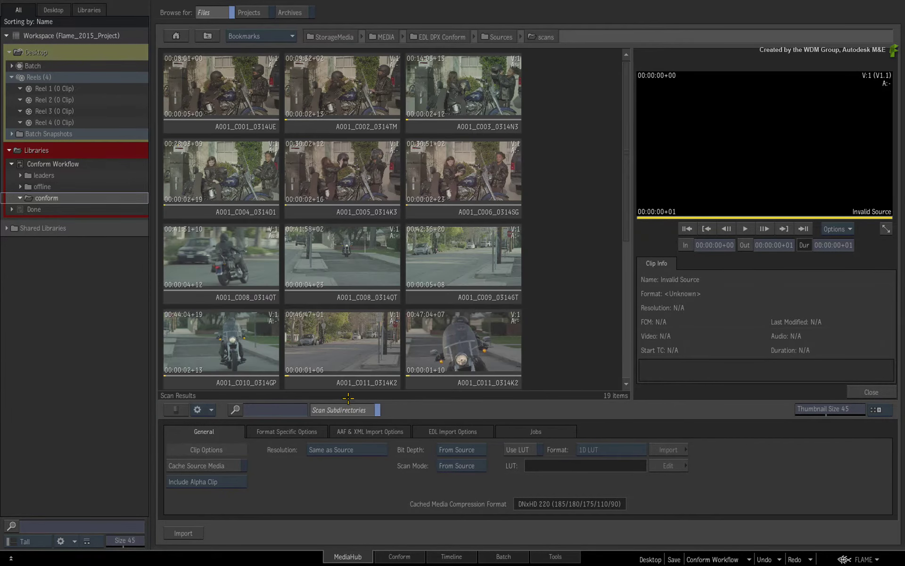
pyautogui.moveTo(623, 136); pyautogui.dragTo(627, 106)
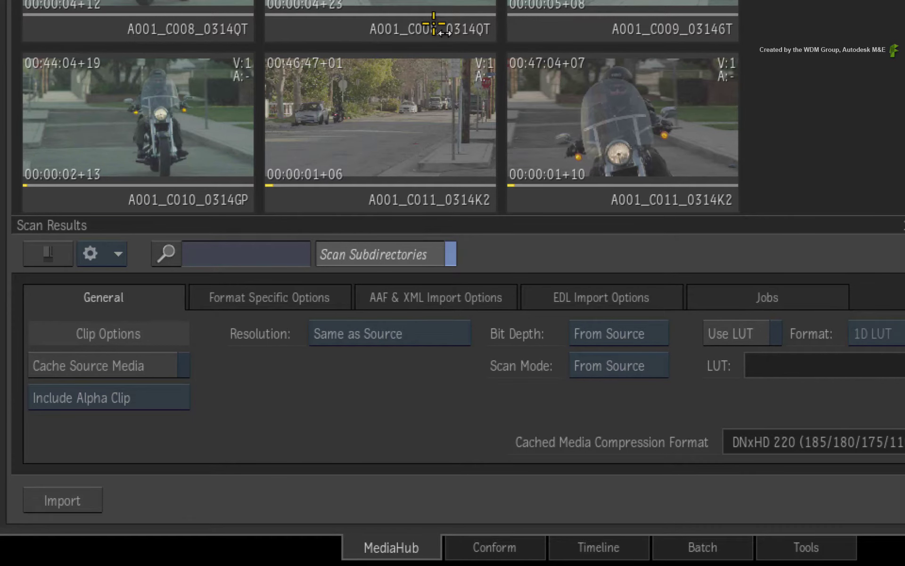
# Step: Set the EDL import options to a selected resolution, copying it from the A001_C006_0314SG scan clip
pyautogui.click(660, 297)
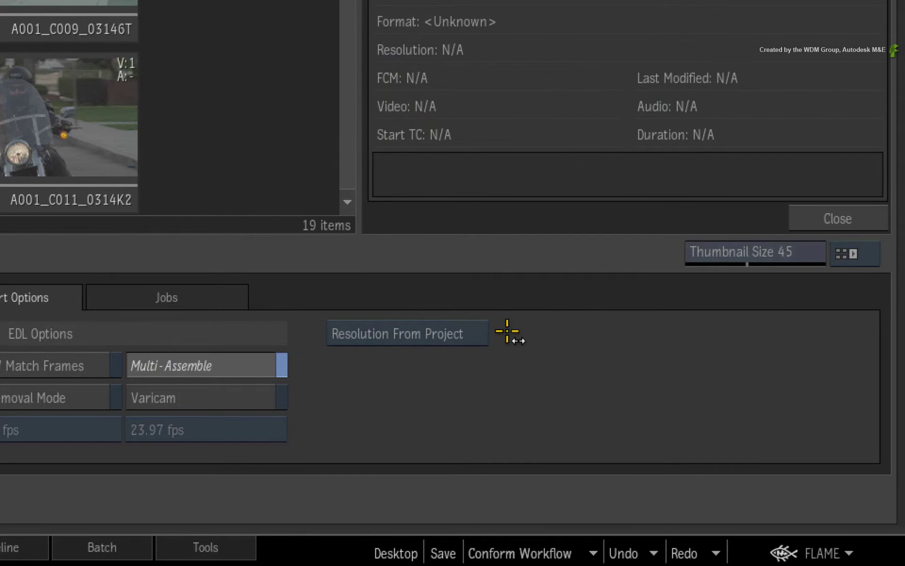
pyautogui.click(471, 332)
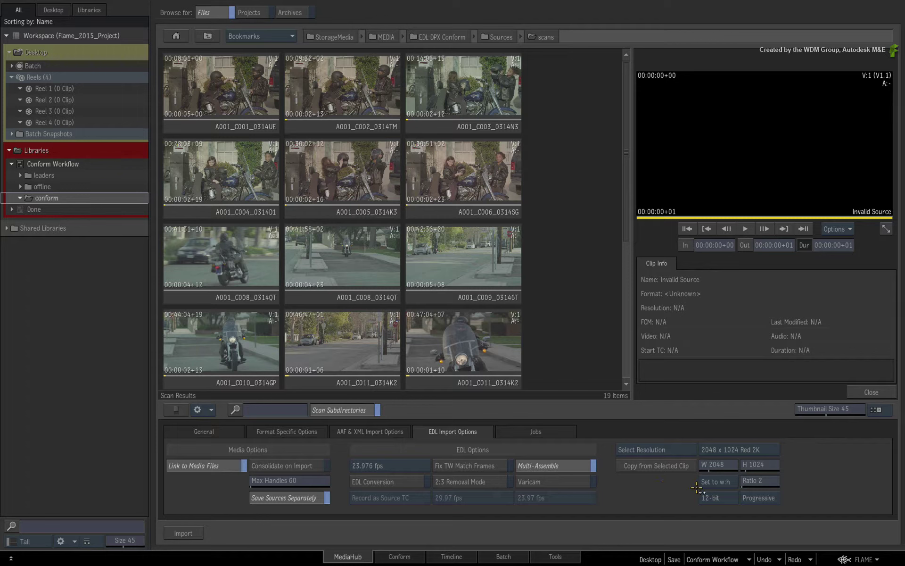
pyautogui.click(736, 450)
pyautogui.click(734, 468)
pyautogui.click(465, 207)
pyautogui.click(672, 466)
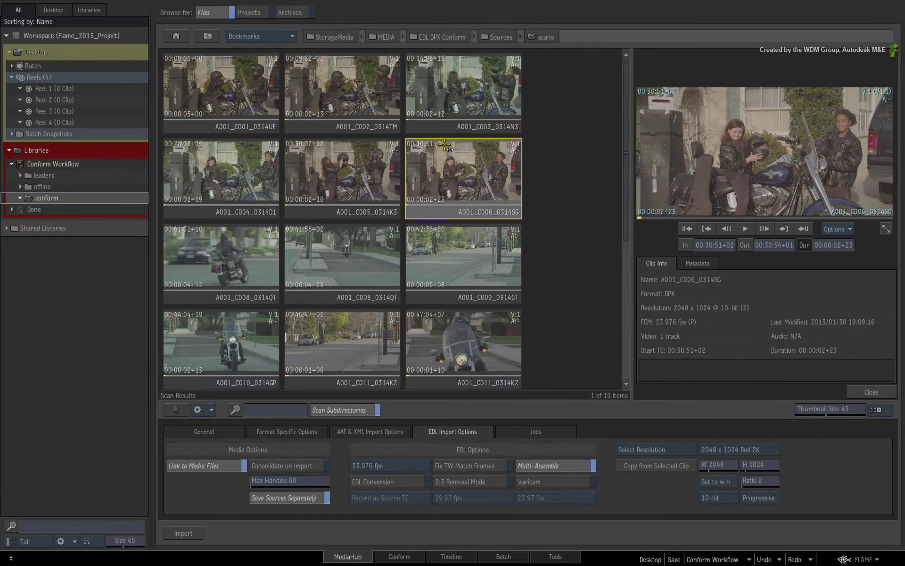
# Step: Browse through editorial_turnover and Moto_Filter_V13_RevA to the EDLs folder and examine the scans and opticals EDLs
pyautogui.click(497, 37)
pyautogui.doubleClick(247, 79)
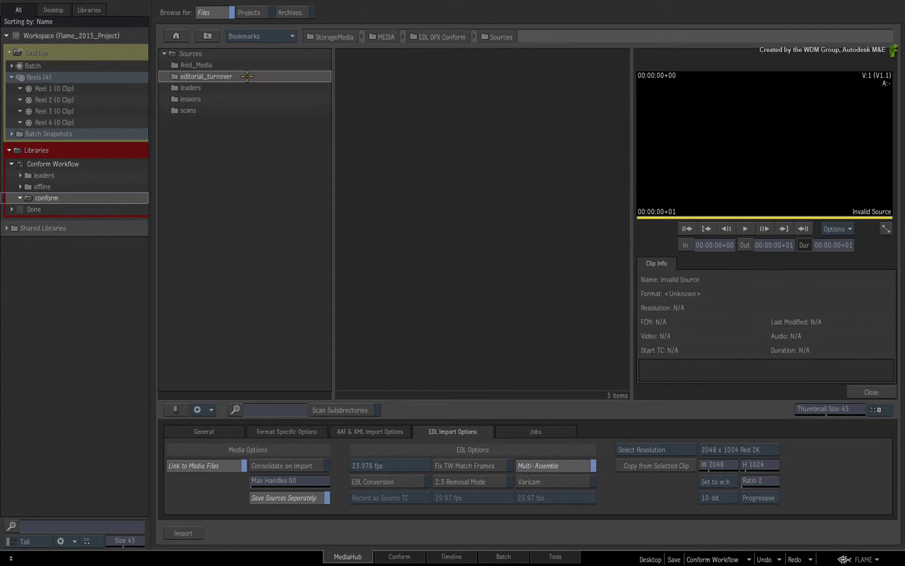
pyautogui.doubleClick(227, 69)
pyautogui.doubleClick(219, 76)
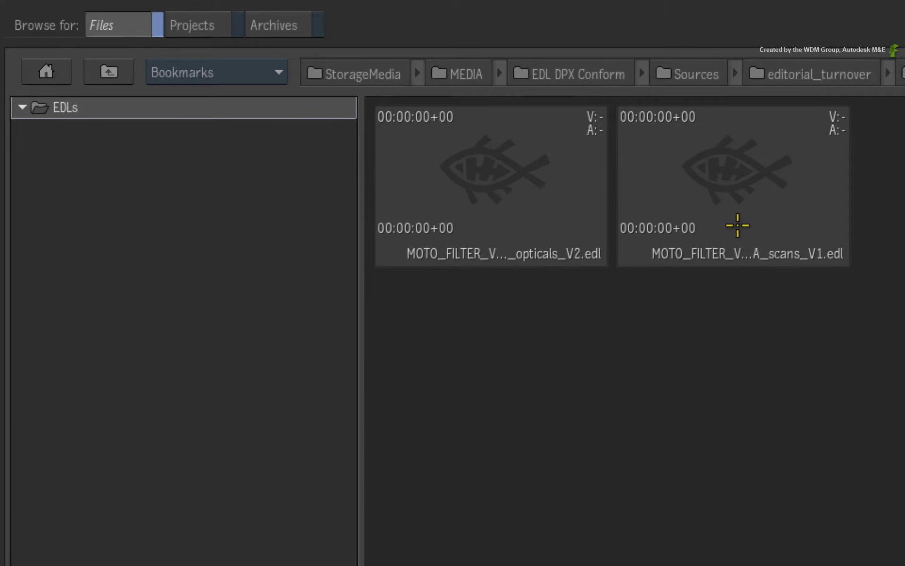
pyautogui.click(737, 225)
pyautogui.click(478, 199)
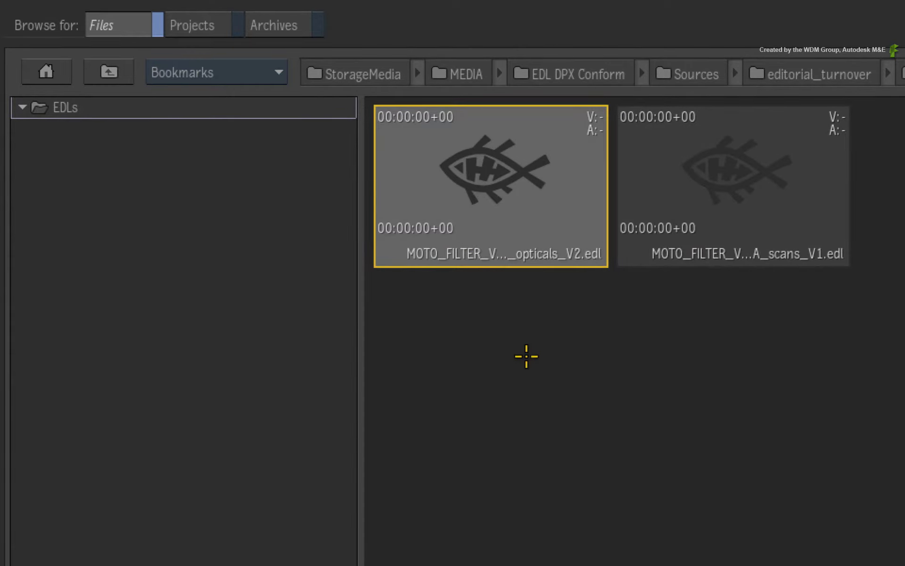
pyautogui.click(550, 356)
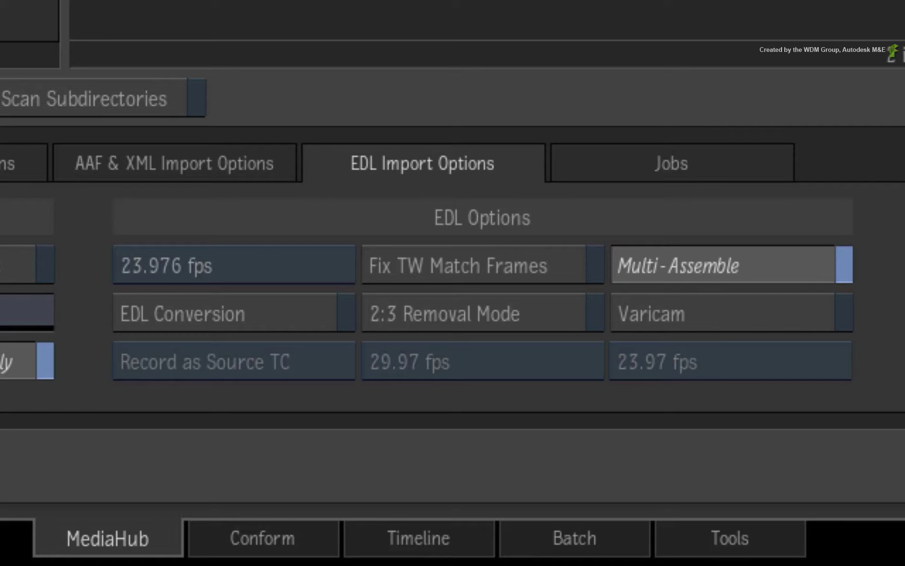
# Step: Switch the Multi-Assemble EDL option off and back on
pyautogui.click(584, 464)
pyautogui.click(819, 263)
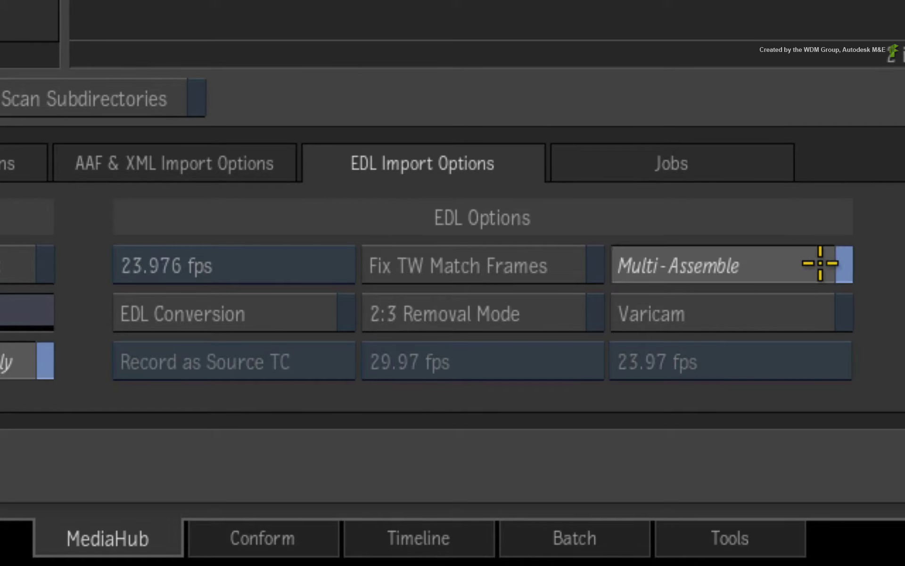
pyautogui.click(815, 265)
pyautogui.click(819, 266)
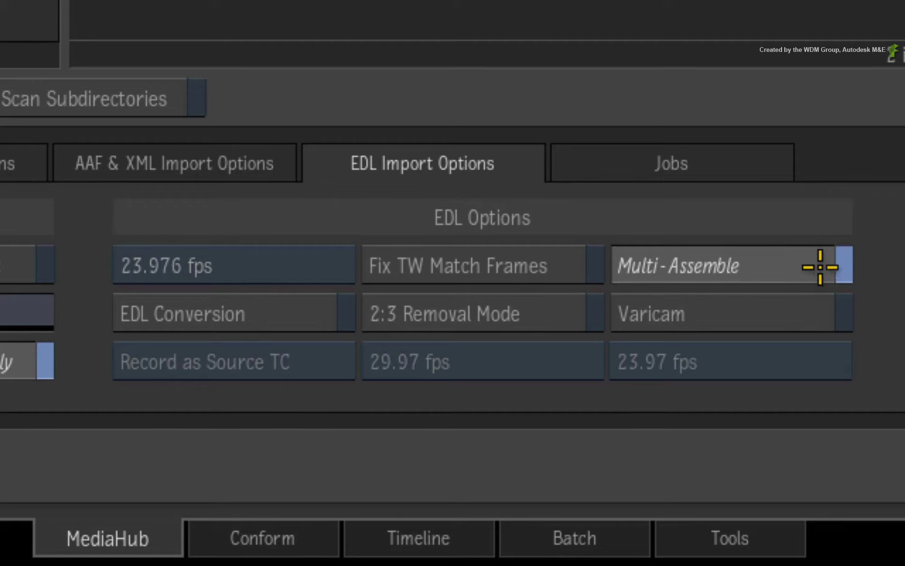
pyautogui.click(819, 265)
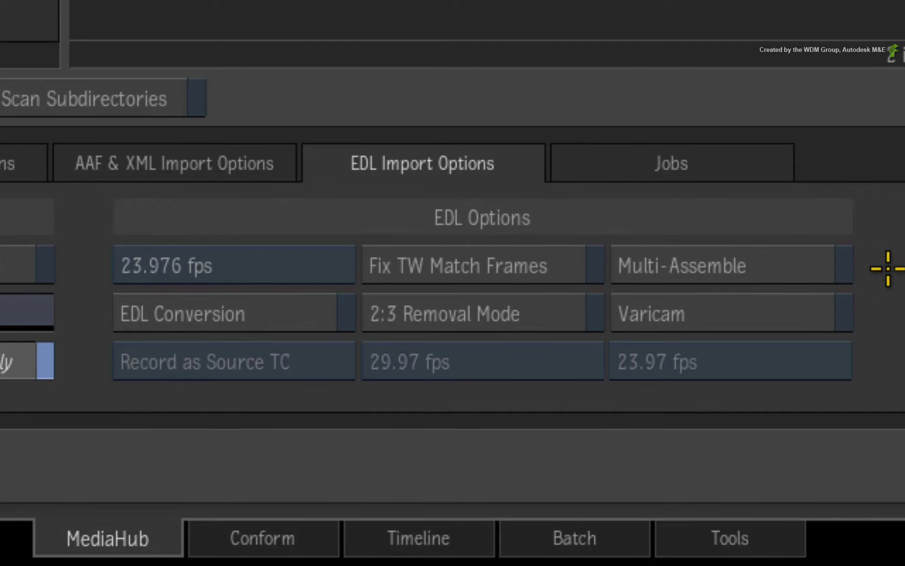
pyautogui.click(782, 263)
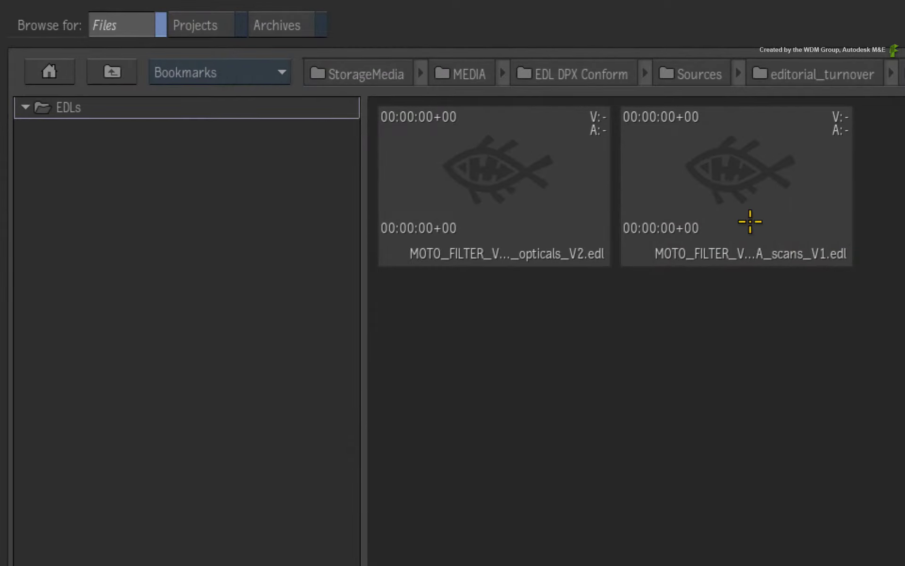
# Step: Import the scans_V1 and opticals_V2 EDLs together into the conform folder of the Conform Workflow library
pyautogui.click(747, 221)
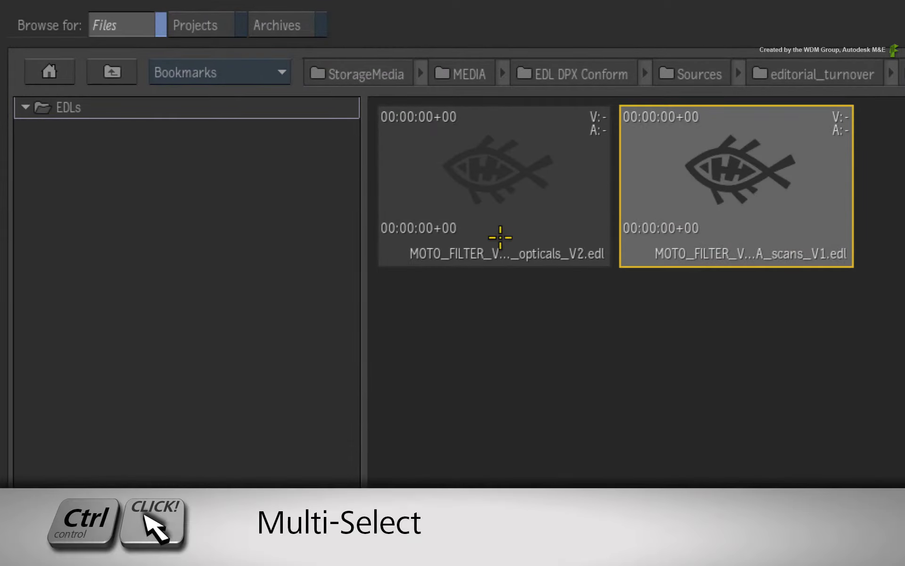
pyautogui.keyDown('ctrl'); pyautogui.click(500, 237); pyautogui.keyUp('ctrl')
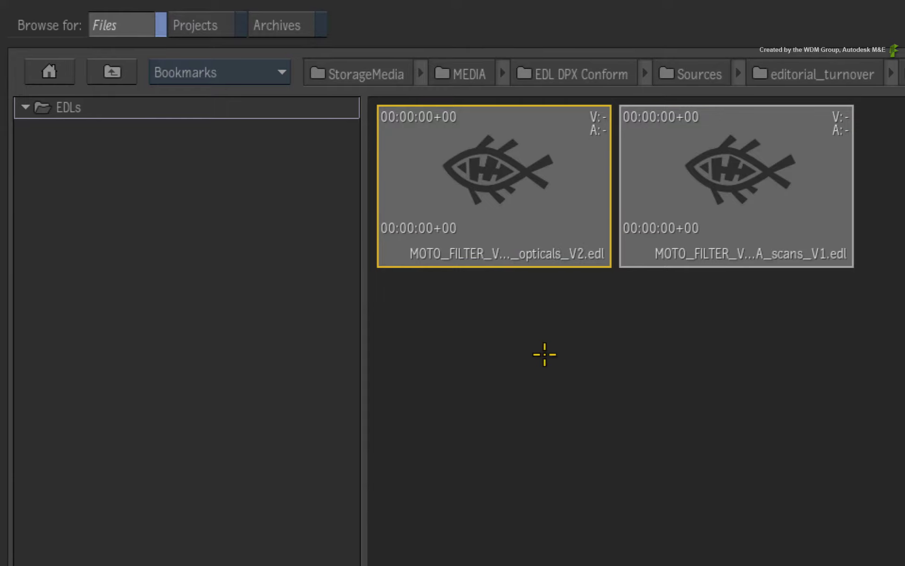
pyautogui.moveTo(481, 246); pyautogui.dragTo(5, 372)
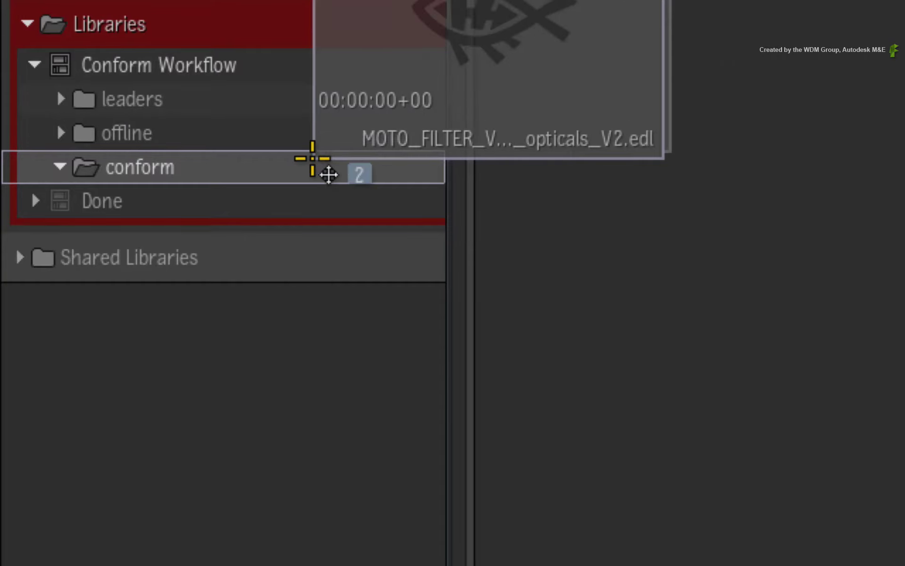
pyautogui.moveTo(312, 159); pyautogui.dragTo(302, 172)
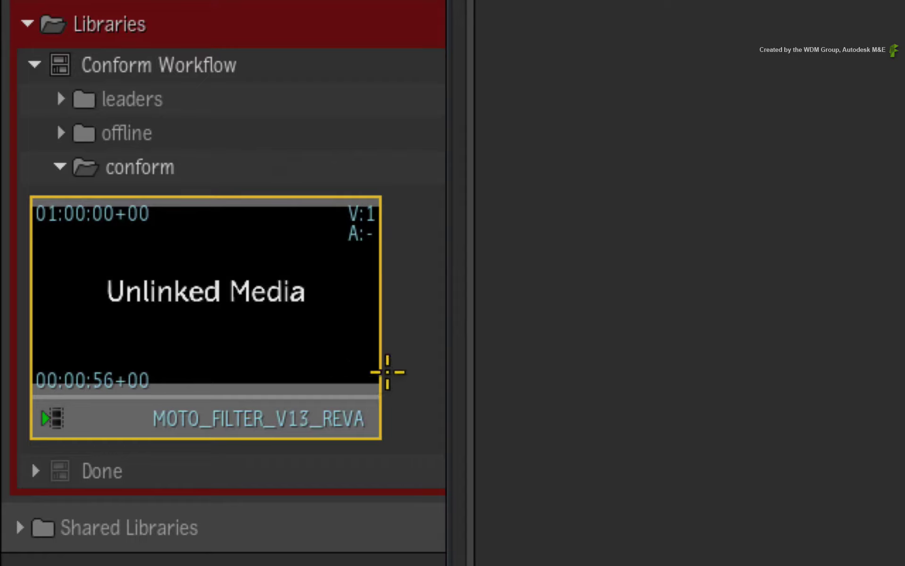
# Step: Open the imported MOTO_FILTER_V13_REVA clip as a sequence in the Conform view
pyautogui.keyDown('alt'); pyautogui.click(108, 417); pyautogui.keyUp('alt')
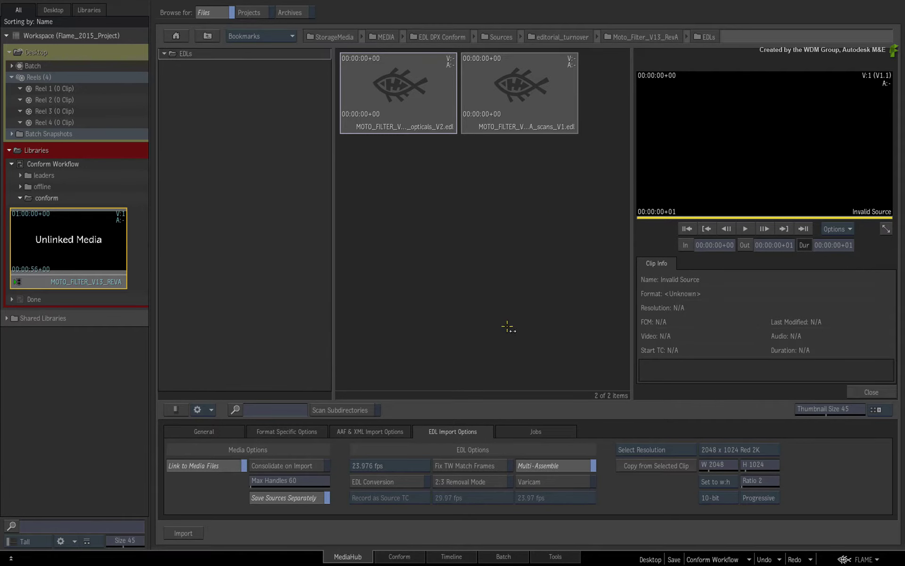
pyautogui.click(405, 558)
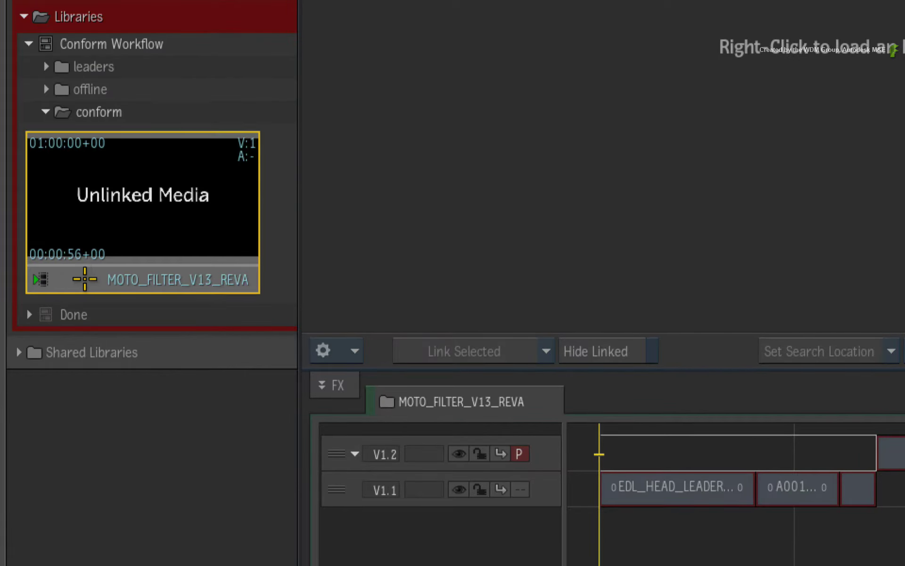
pyautogui.rightClick(85, 277)
pyautogui.click(127, 318)
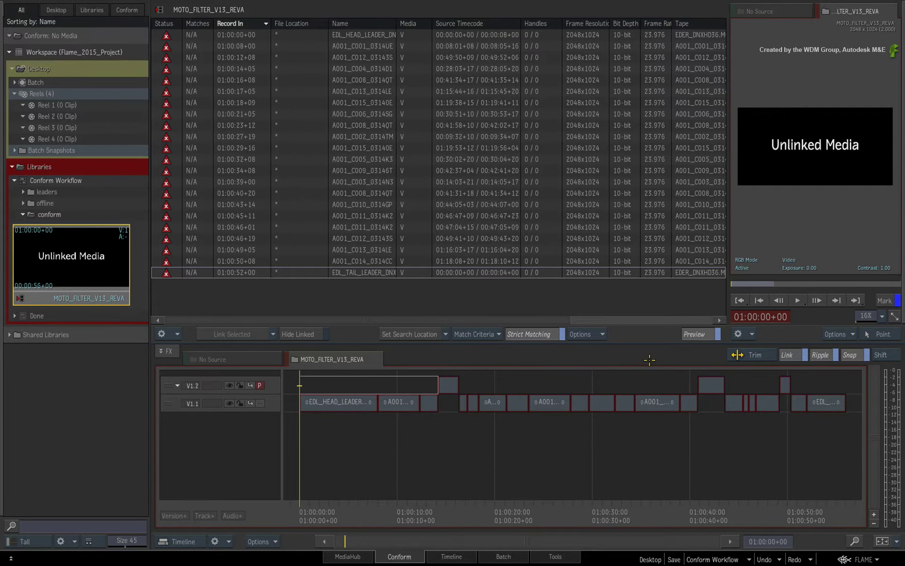
# Step: Hide the preview to examine the full width of the conform event list, and restore it
pyautogui.click(709, 334)
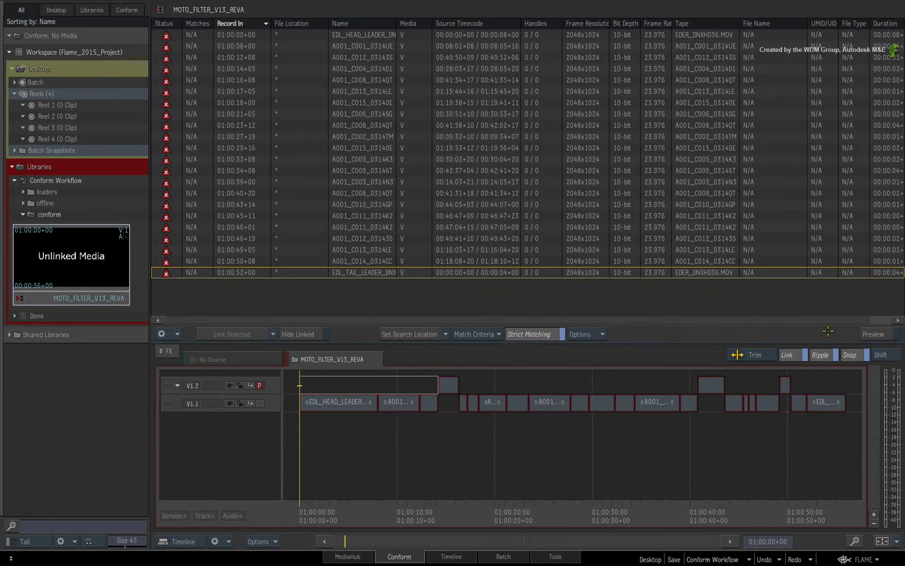
pyautogui.click(878, 332)
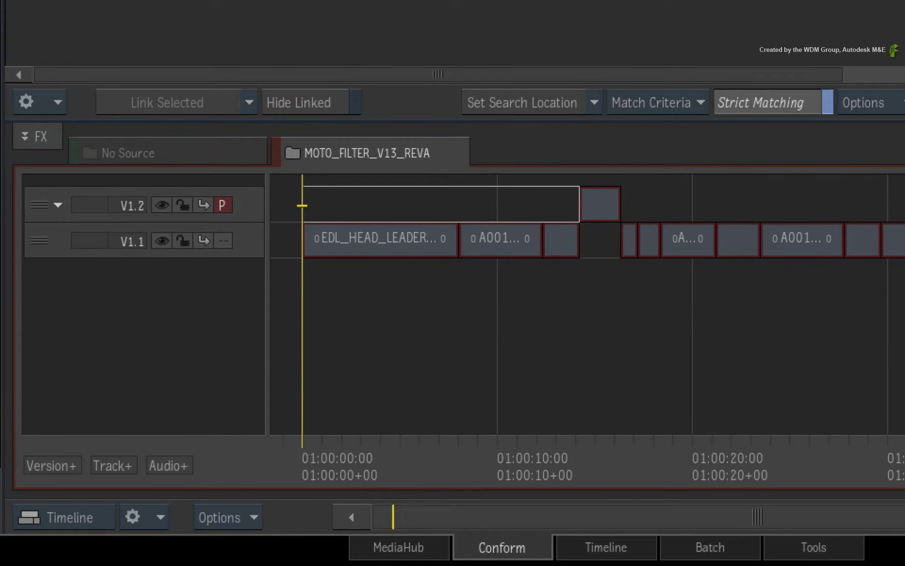
pyautogui.click(53, 465)
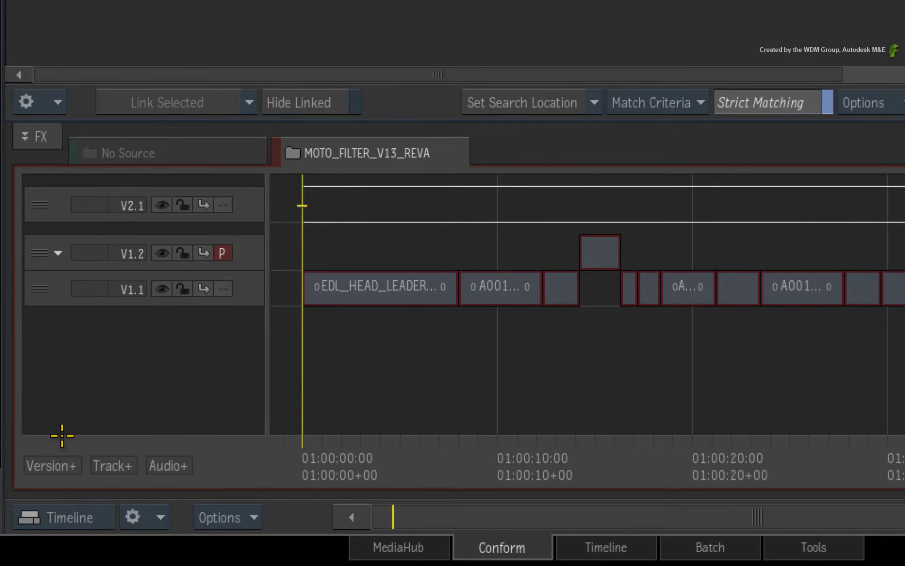
pyautogui.click(38, 207)
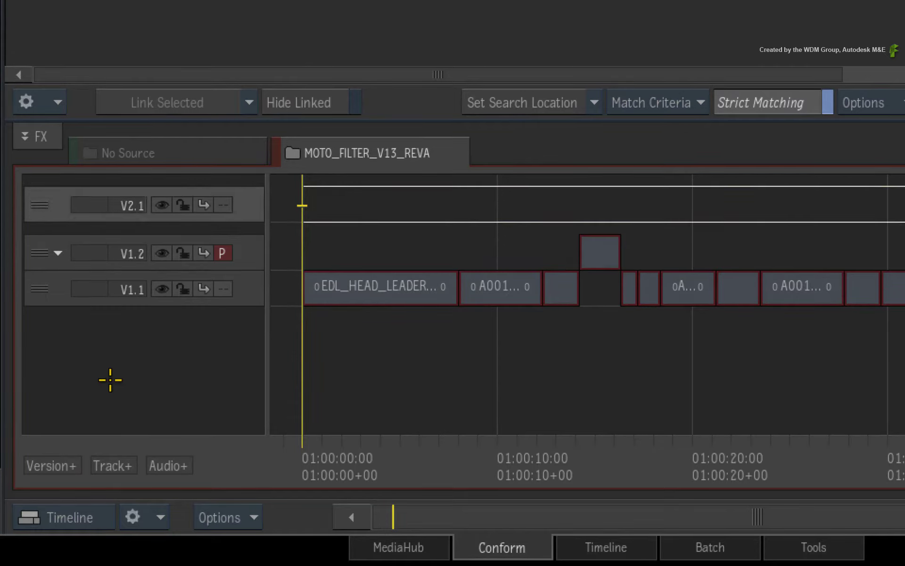
pyautogui.press('Delete')
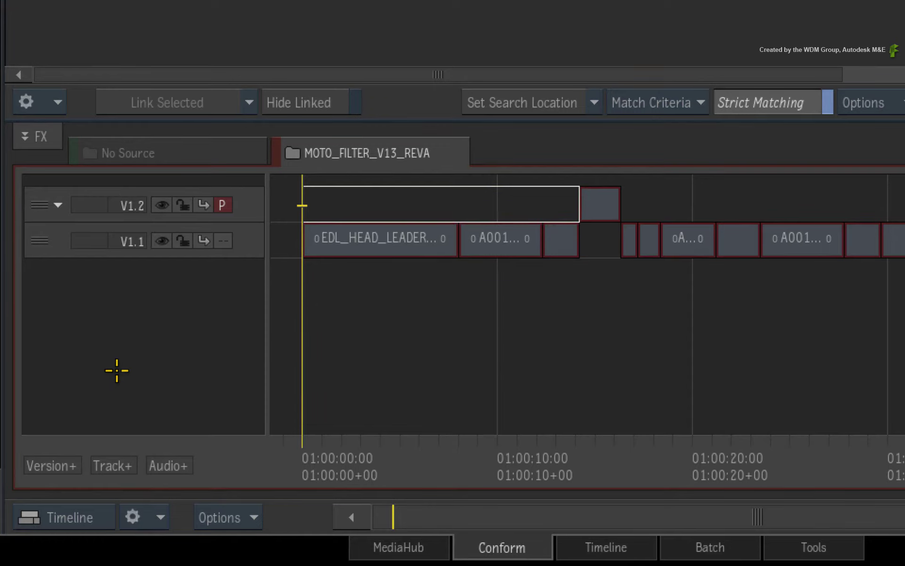
# Step: Add a version track beneath the EDL tracks and place the offline Moto_Filter_v13_RevA clip on it at the sequence start
pyautogui.click(51, 465)
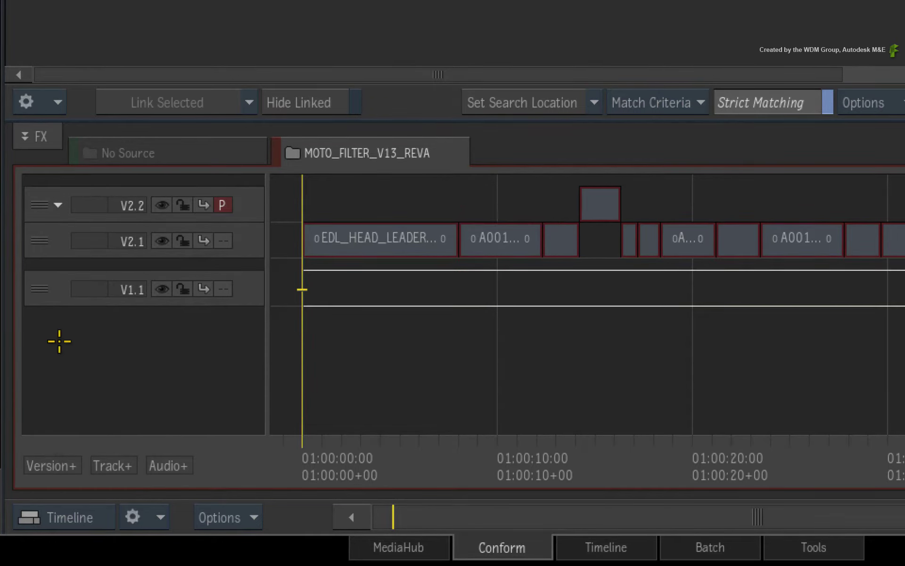
pyautogui.click(38, 289)
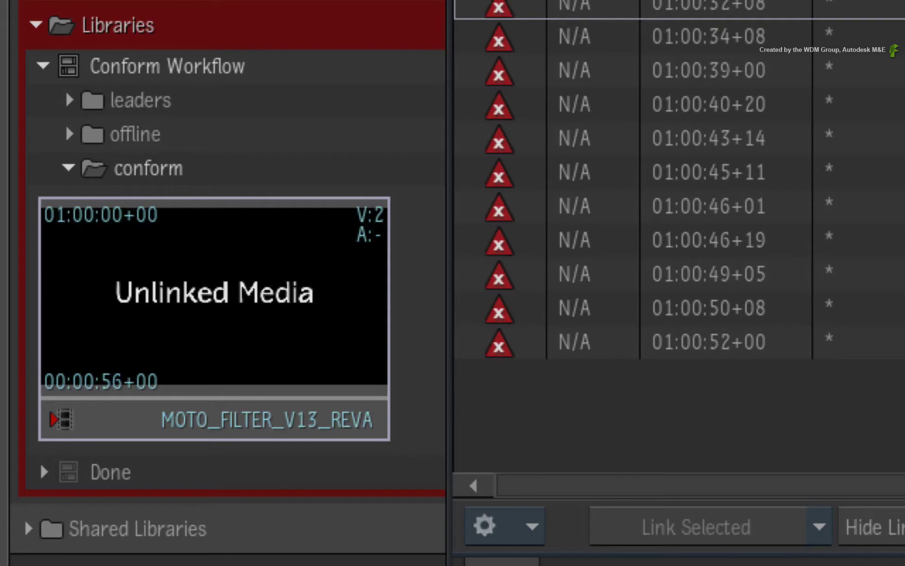
pyautogui.click(68, 135)
pyautogui.moveTo(167, 397); pyautogui.dragTo(899, 565)
pyautogui.moveTo(300, 426); pyautogui.dragTo(301, 427)
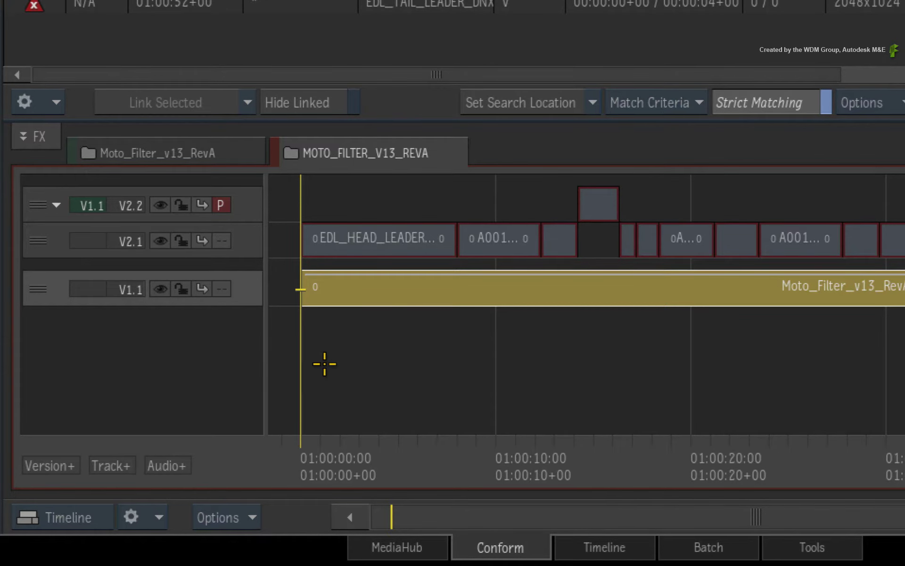
# Step: Make the offline track V1.1 the primary track and scrub through the sequence to view the offline picture
pyautogui.click(221, 288)
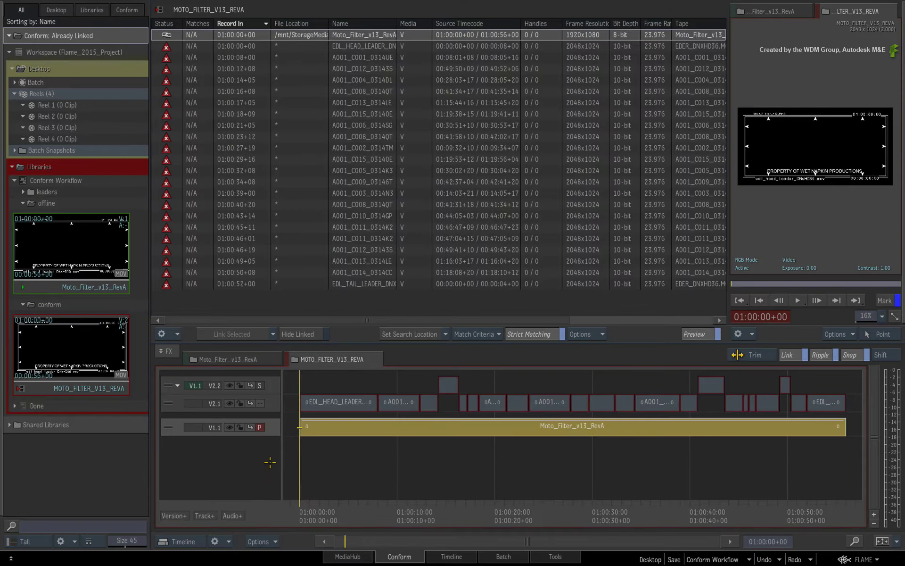
pyautogui.moveTo(306, 493); pyautogui.dragTo(675, 493)
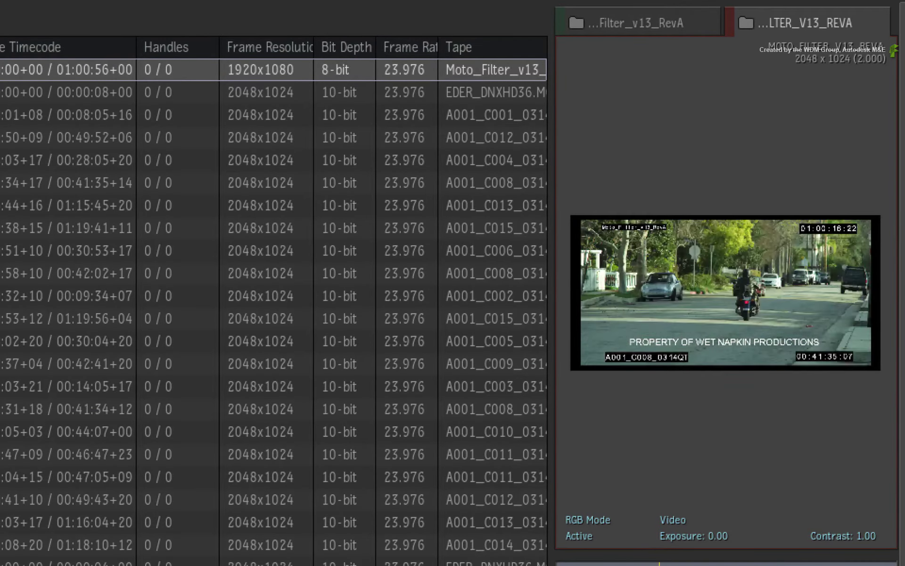
# Step: Return to the sequence start and choose the leaders library folder as the conform search location
pyautogui.click(300, 496)
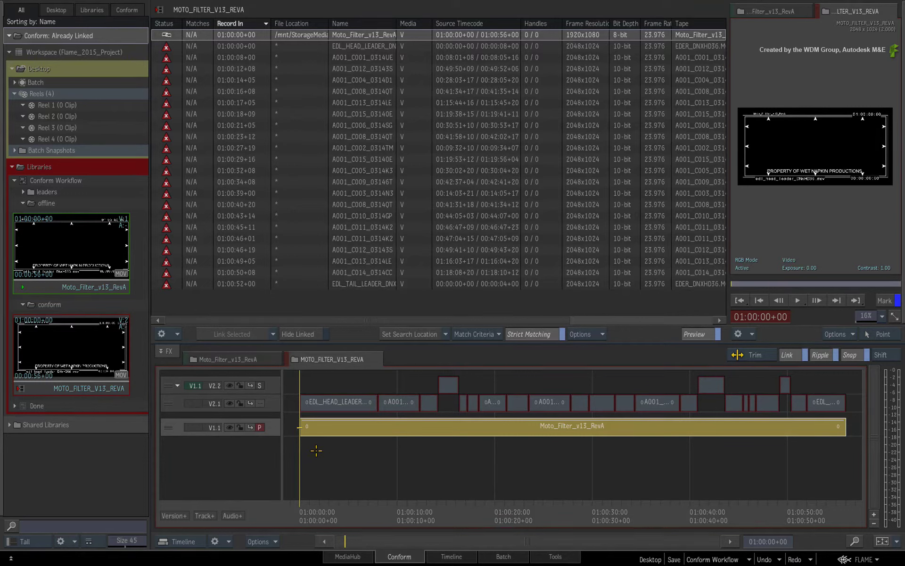
pyautogui.click(61, 191)
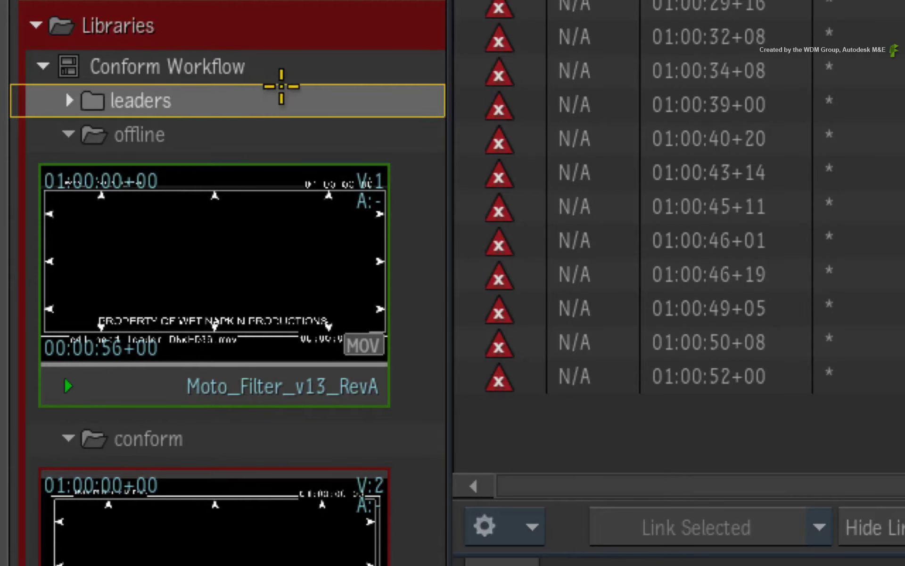
pyautogui.rightClick(225, 101)
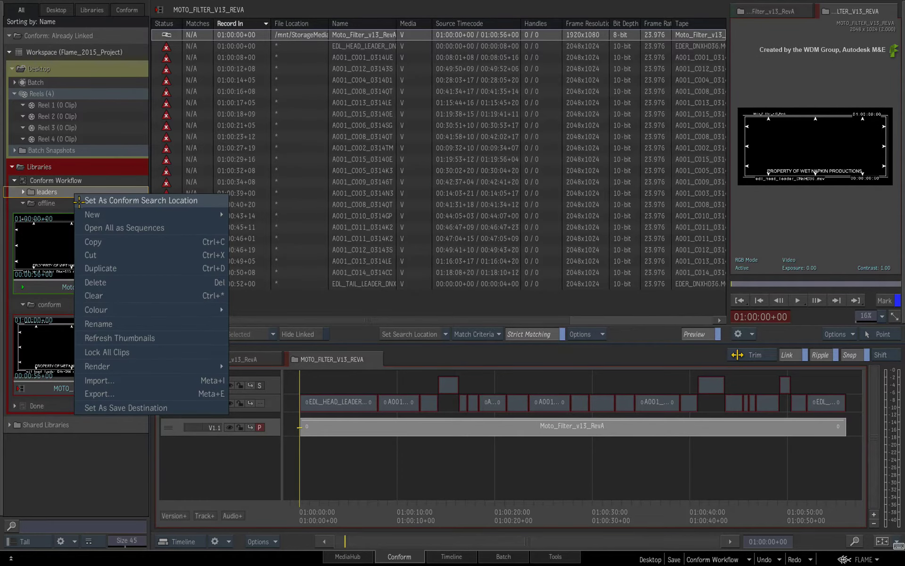
pyautogui.click(79, 201)
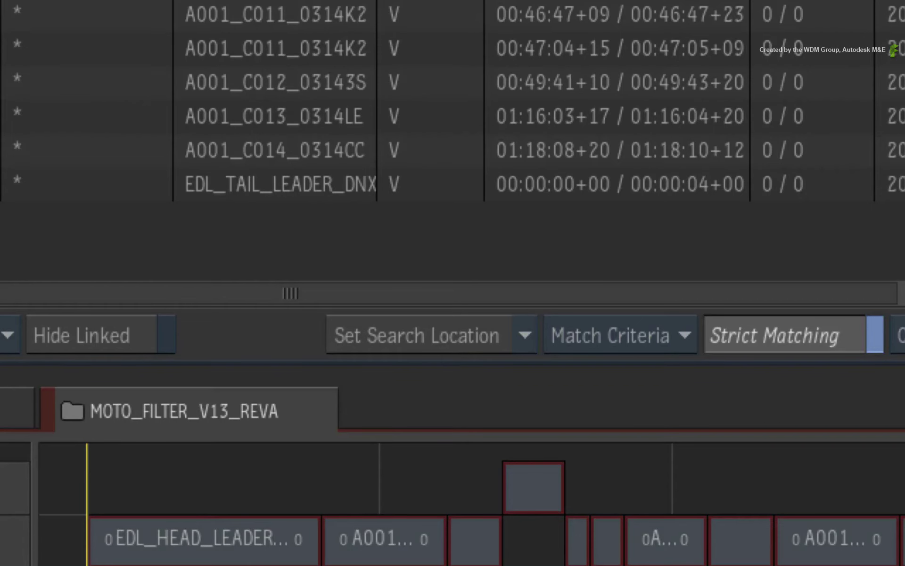
# Step: Start setting a search directory for the conform and browse to the scans folder inside Sources
pyautogui.click(428, 330)
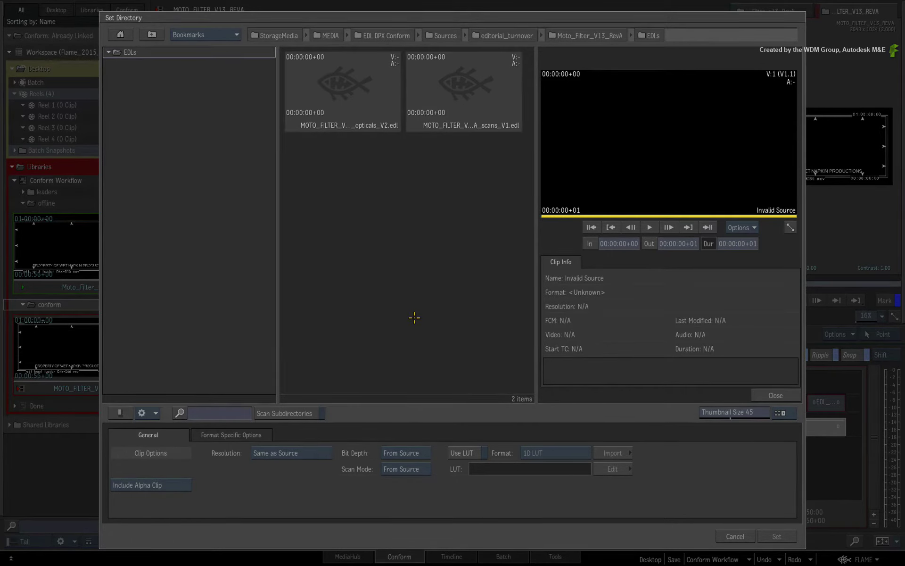
pyautogui.click(441, 36)
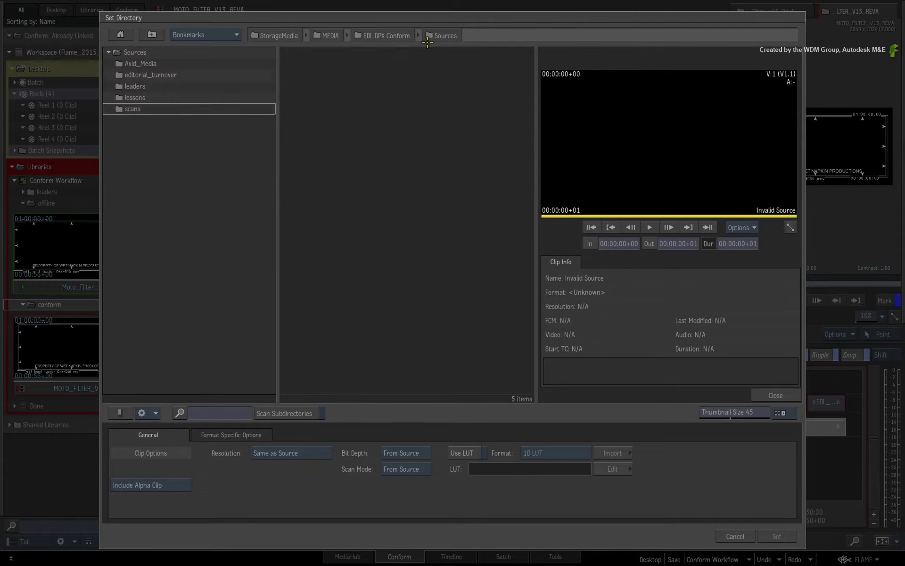
pyautogui.doubleClick(177, 108)
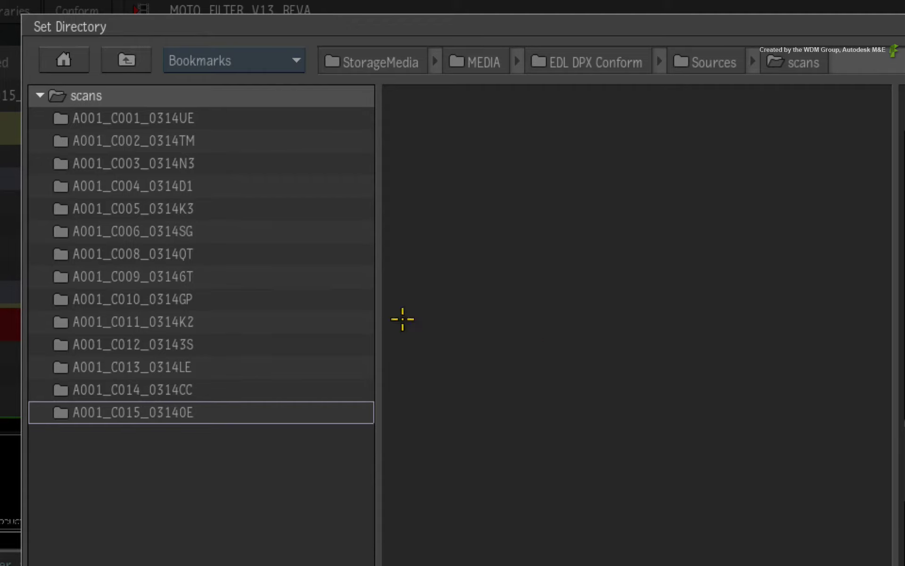
# Step: Open the 2048x1024 folder of A001_C001_0314UE to examine its clip, and return to the scans folder
pyautogui.doubleClick(200, 116)
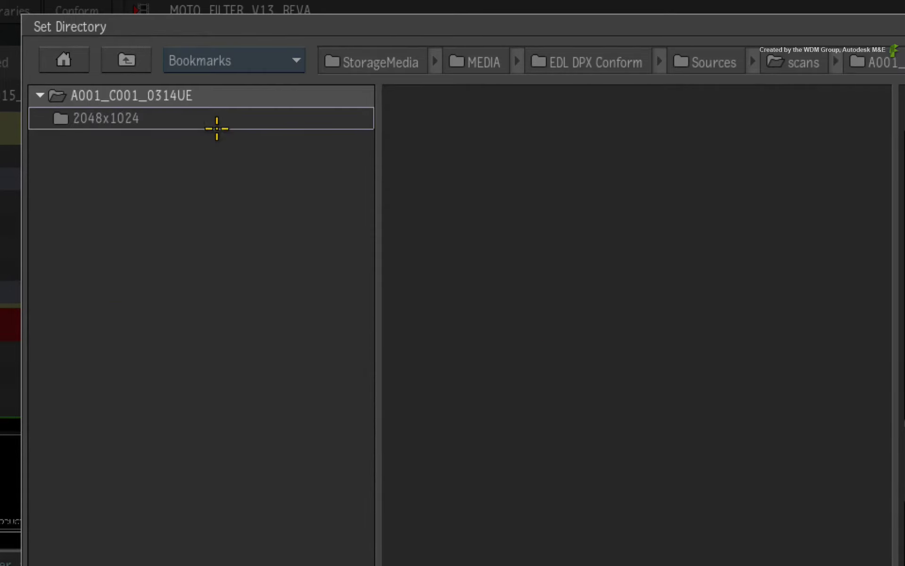
pyautogui.click(167, 120)
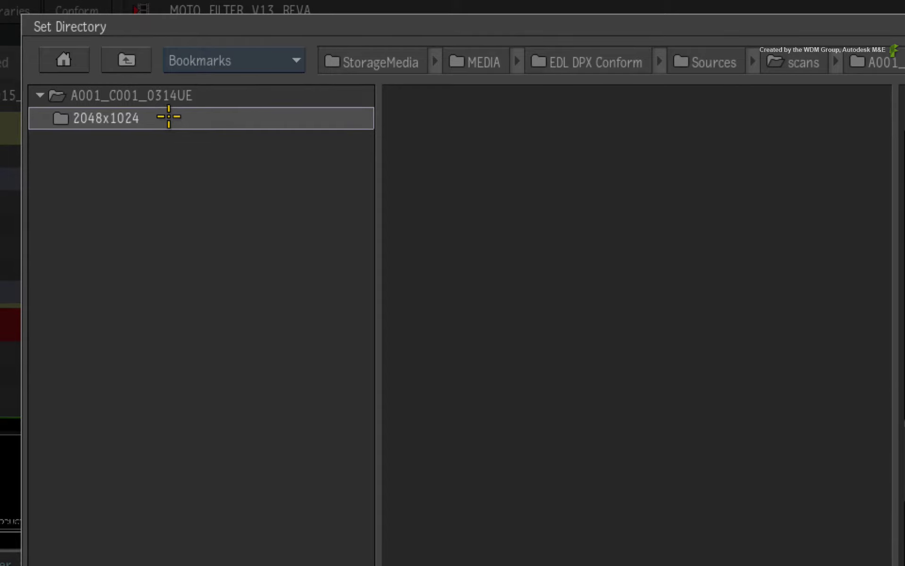
pyautogui.doubleClick(171, 116)
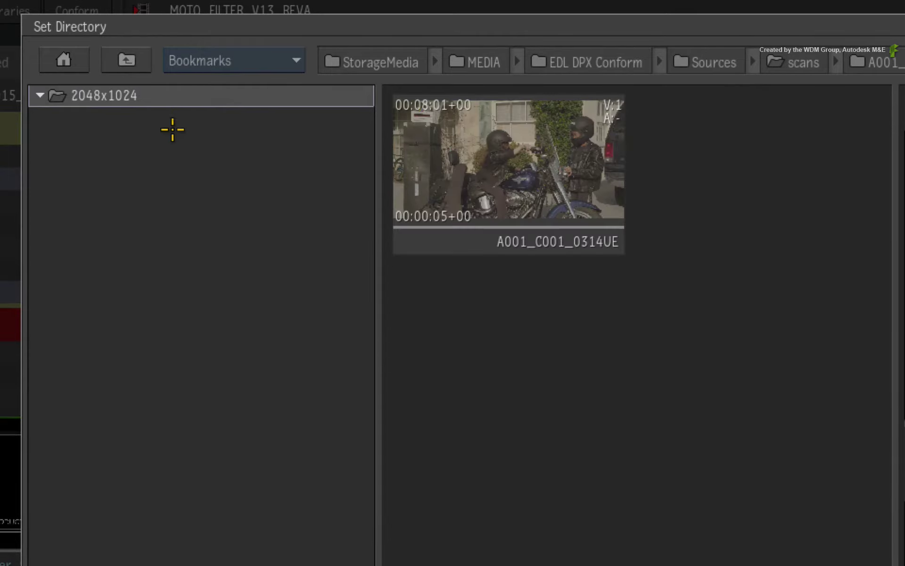
pyautogui.click(476, 230)
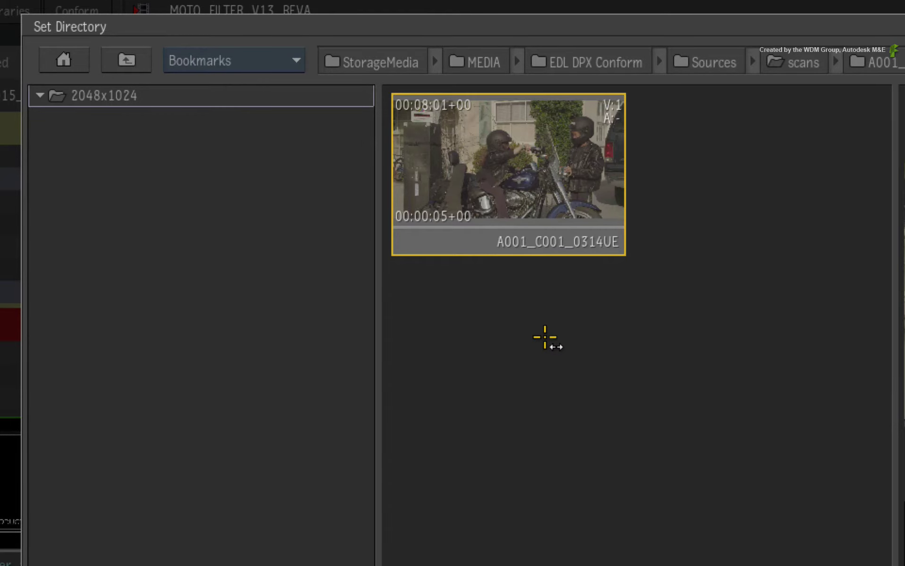
pyautogui.click(803, 62)
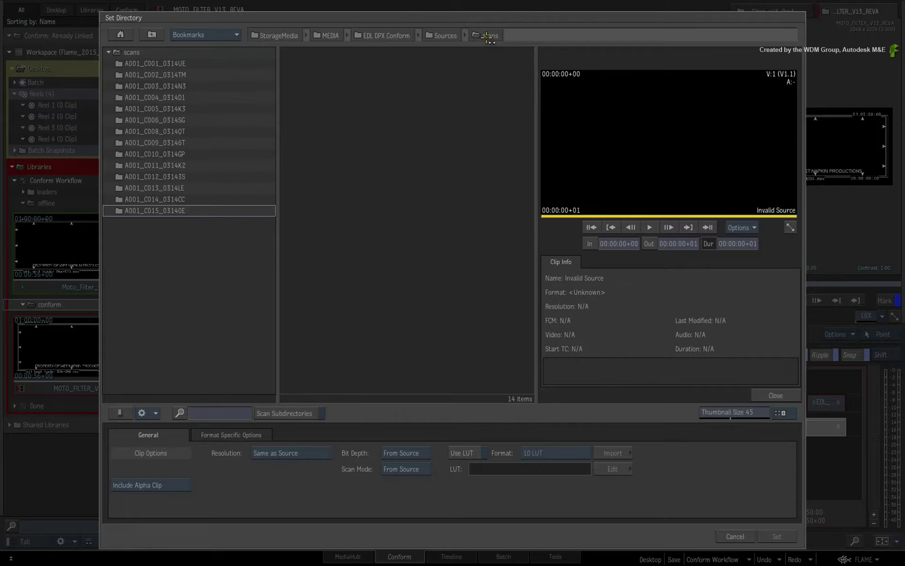
# Step: Scan the subdirectories of the scans folder and view the DPX format options of the second A001_C011_0314K2 clip
pyautogui.click(274, 411)
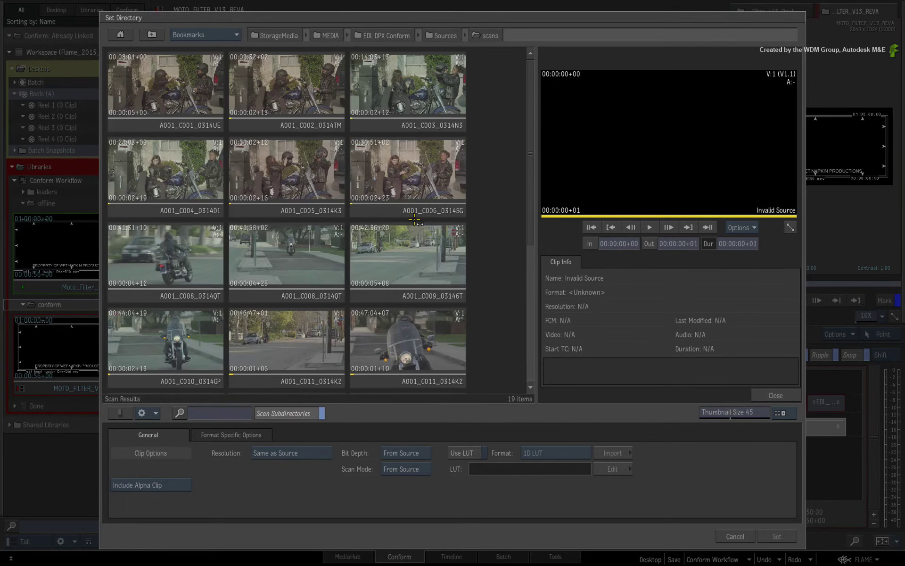
pyautogui.moveTo(530, 85)
pyautogui.mouseDown()
pyautogui.moveTo(525, 196)
pyautogui.moveTo(526, 75)
pyautogui.mouseUp()
pyautogui.click(262, 436)
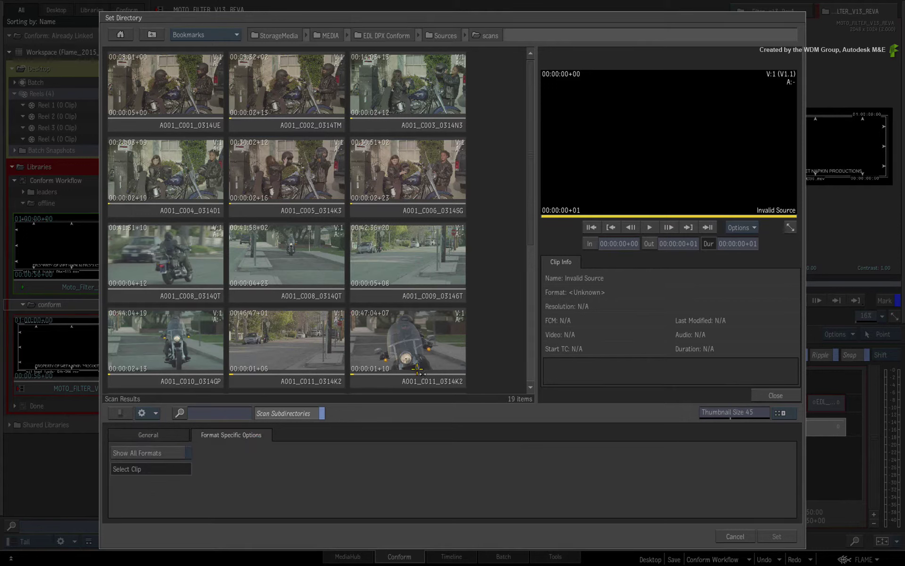
pyautogui.click(409, 384)
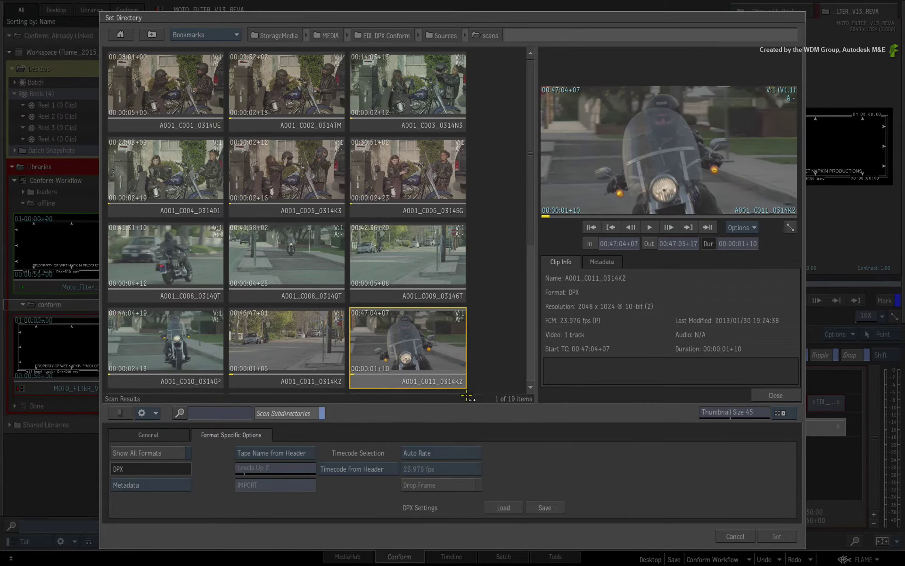
# Step: Display the scan results as a list without preview and select all of the DPX clips
pyautogui.click(784, 413)
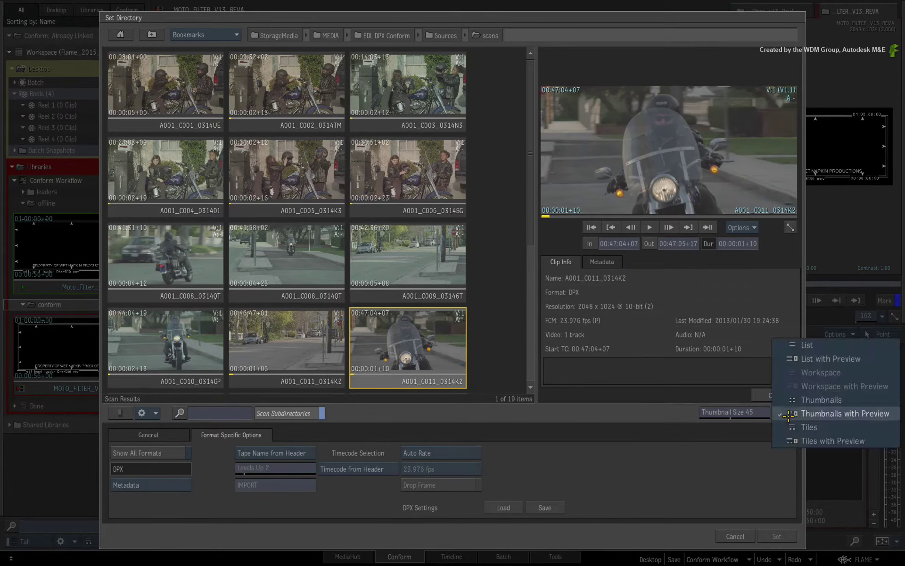
pyautogui.click(805, 344)
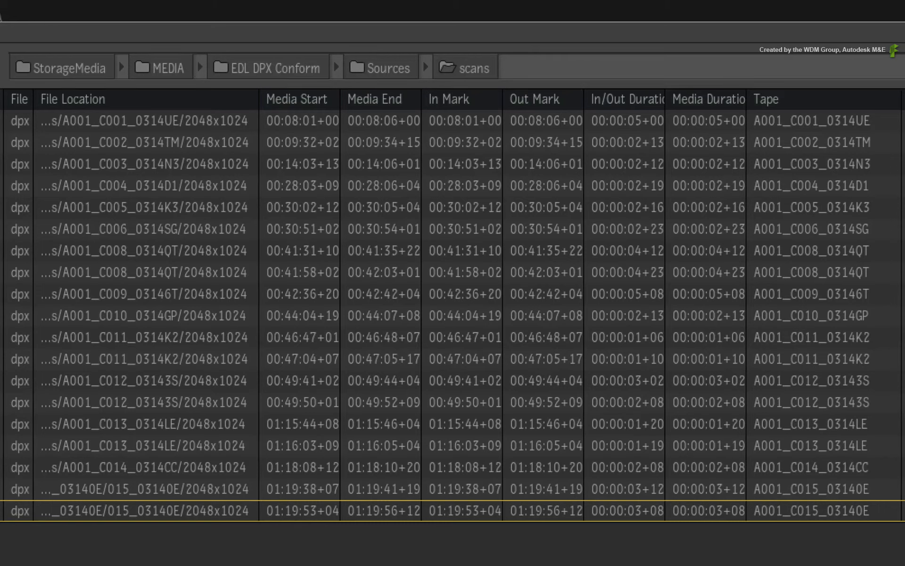
pyautogui.click(142, 121)
pyautogui.click(141, 164)
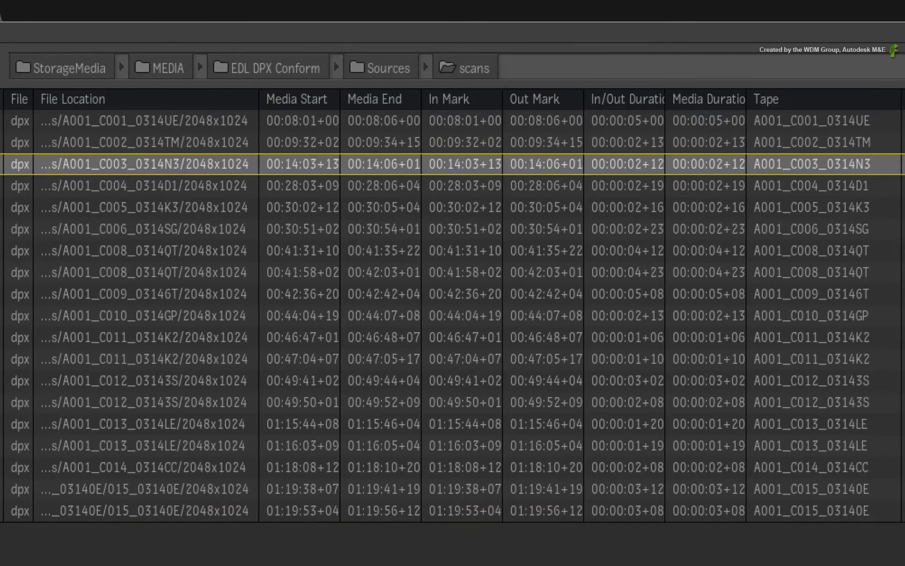
pyautogui.click(141, 273)
pyautogui.click(164, 188)
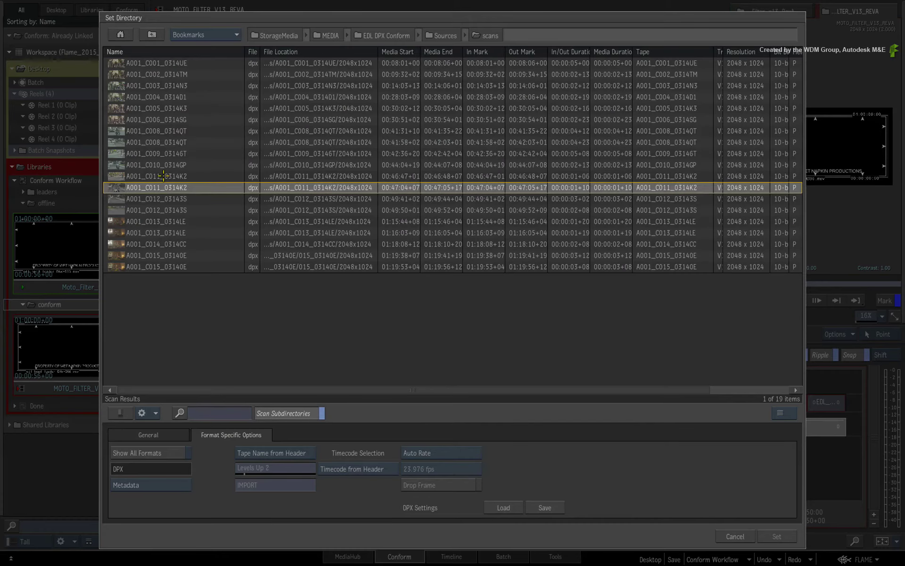
pyautogui.click(165, 65)
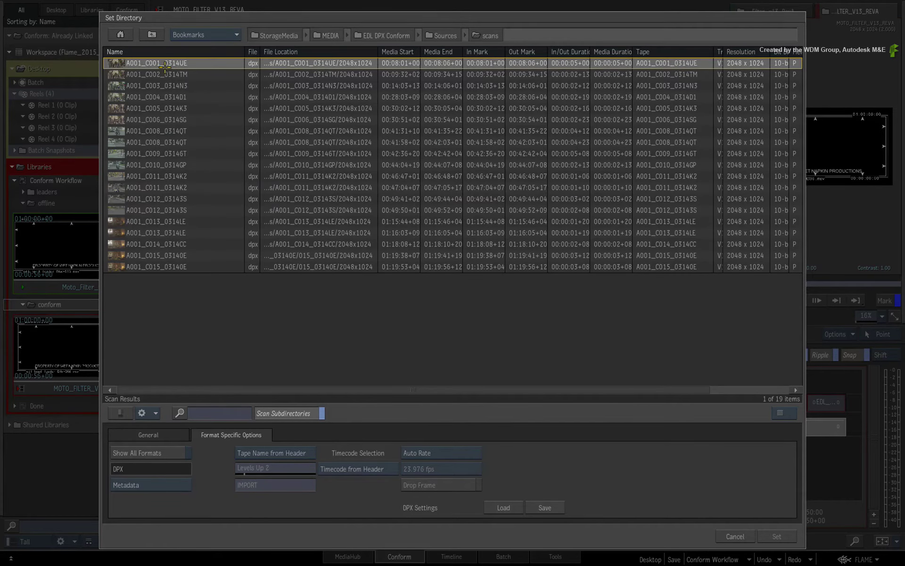
pyautogui.keyDown('shift'); pyautogui.click(166, 266); pyautogui.keyUp('shift')
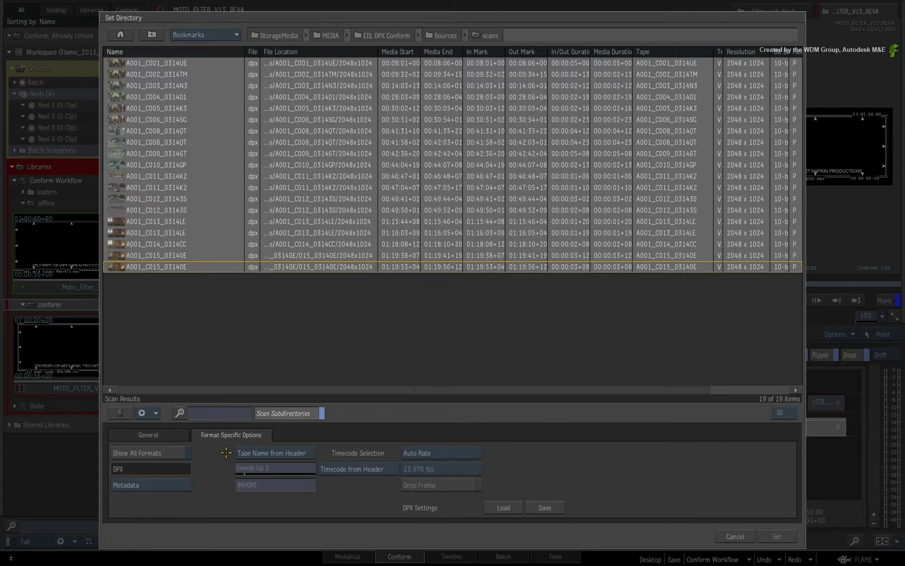
# Step: Try taking the tape names from the directory with Levels Up 1 and 2, and restore Tape Name from Header
pyautogui.click(240, 452)
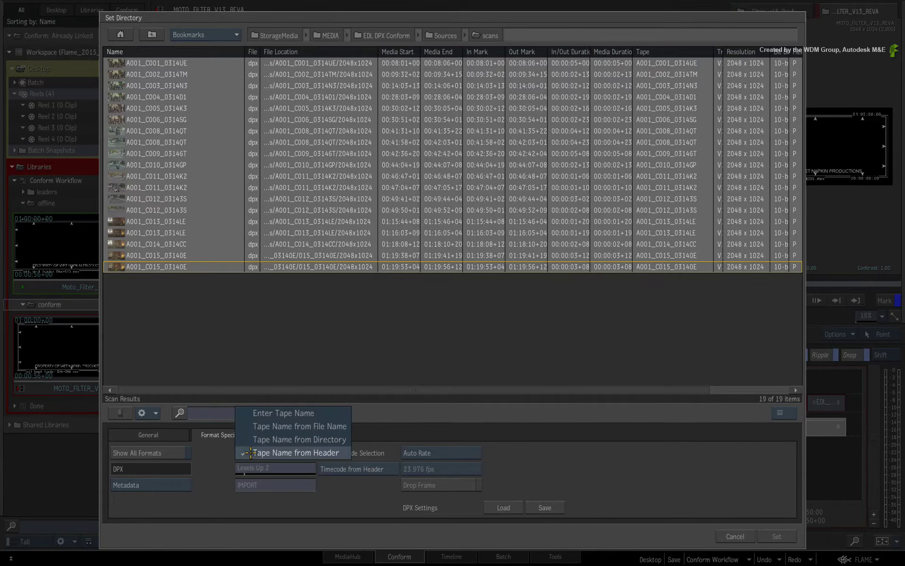
pyautogui.click(254, 439)
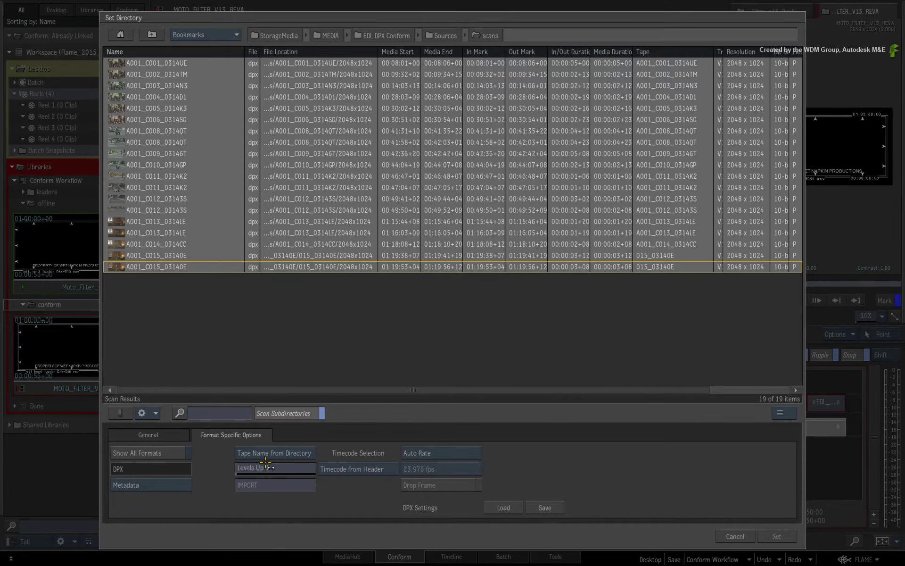
pyautogui.moveTo(266, 464); pyautogui.dragTo(254, 464)
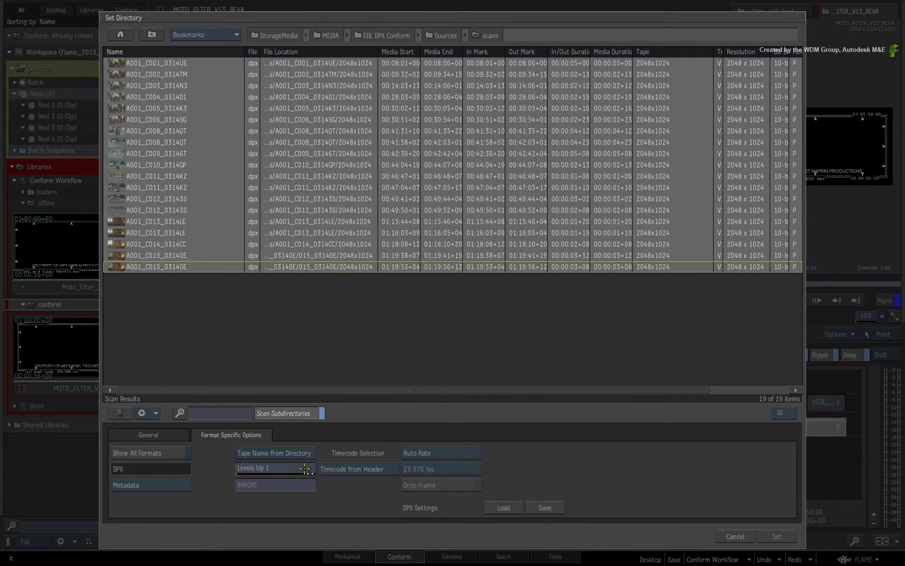
pyautogui.moveTo(290, 468)
pyautogui.mouseDown()
pyautogui.moveTo(302, 468)
pyautogui.moveTo(289, 468)
pyautogui.mouseUp()
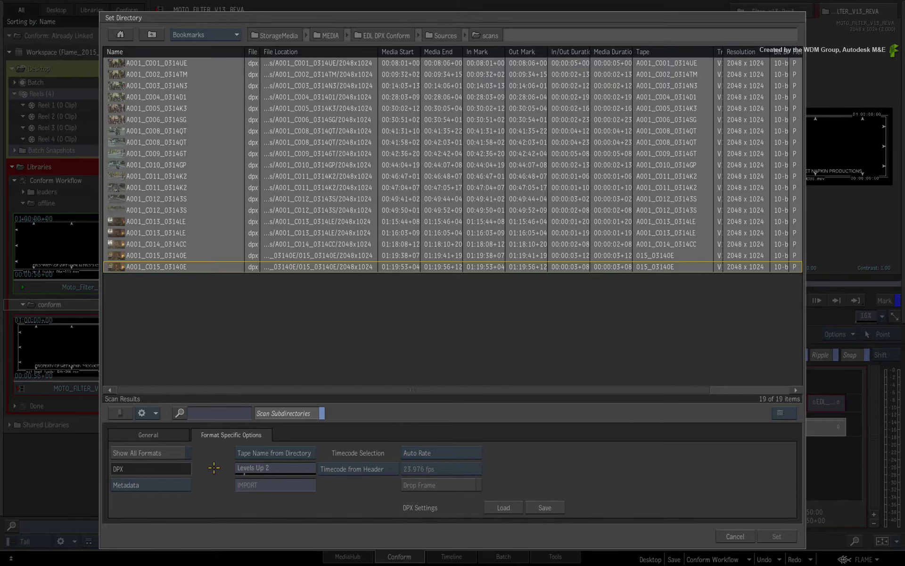
pyautogui.click(242, 453)
pyautogui.click(264, 463)
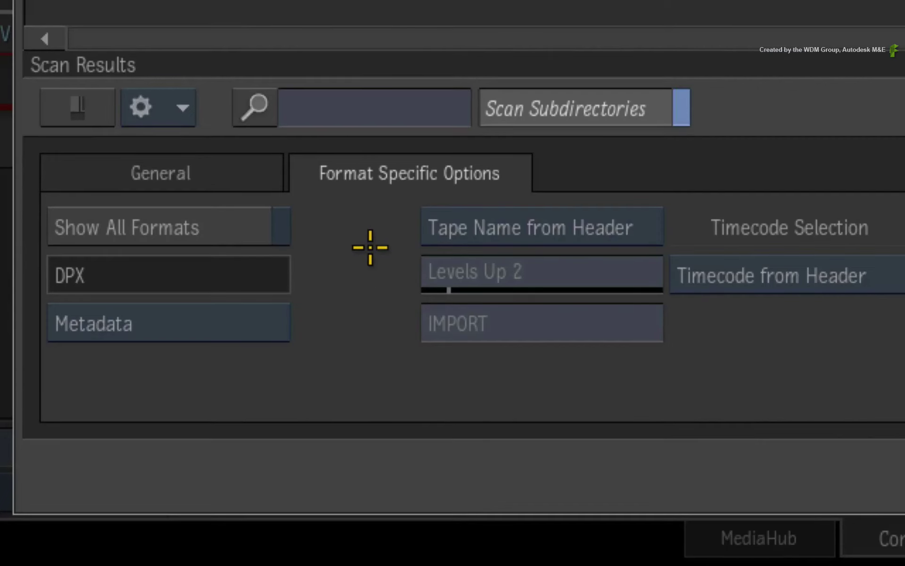
# Step: Turn off subdirectory scanning and set the scans folder under Sources as the conform search location
pyautogui.click(253, 183)
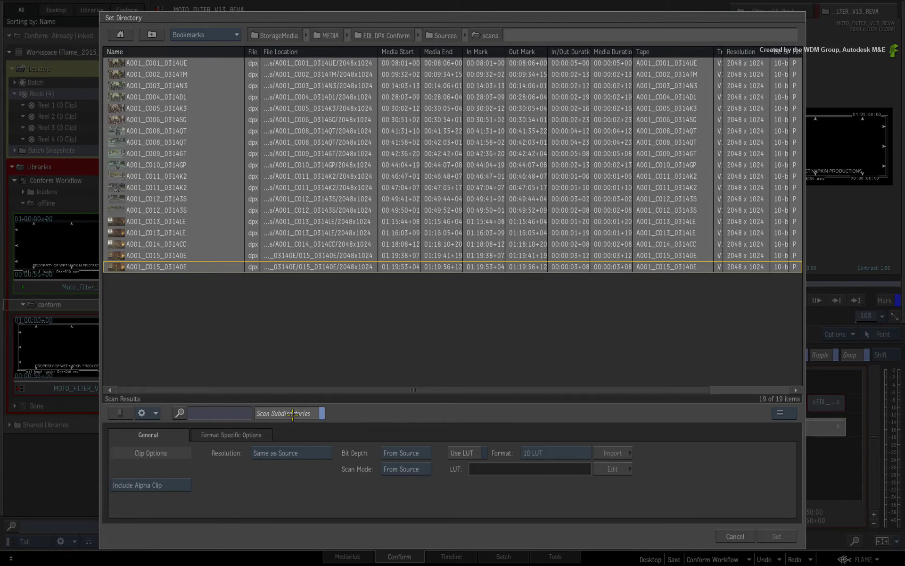
pyautogui.click(304, 411)
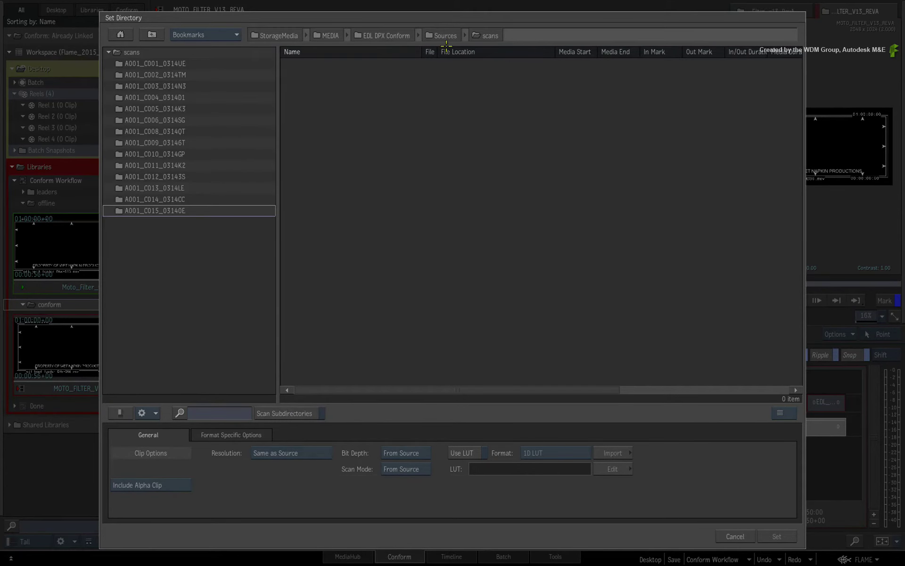
pyautogui.click(446, 35)
pyautogui.click(196, 108)
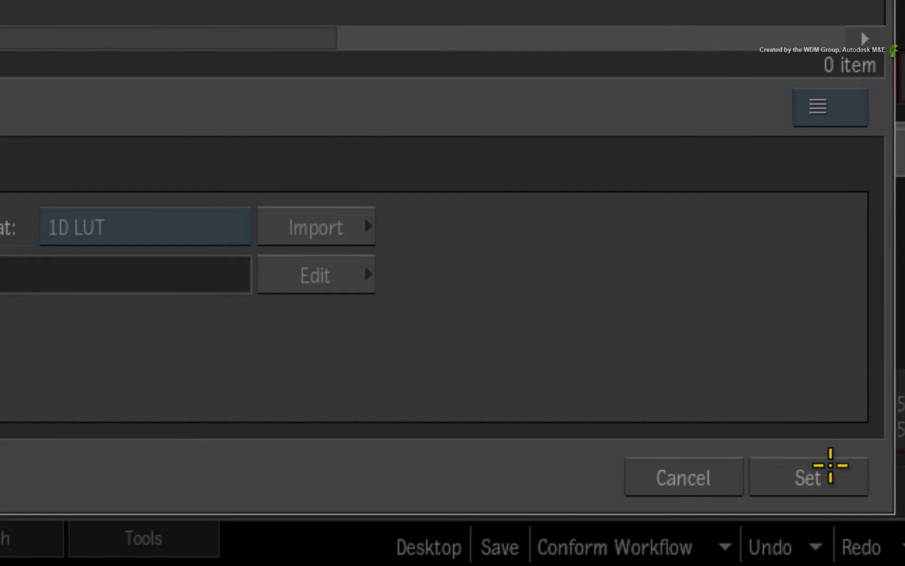
pyautogui.click(783, 535)
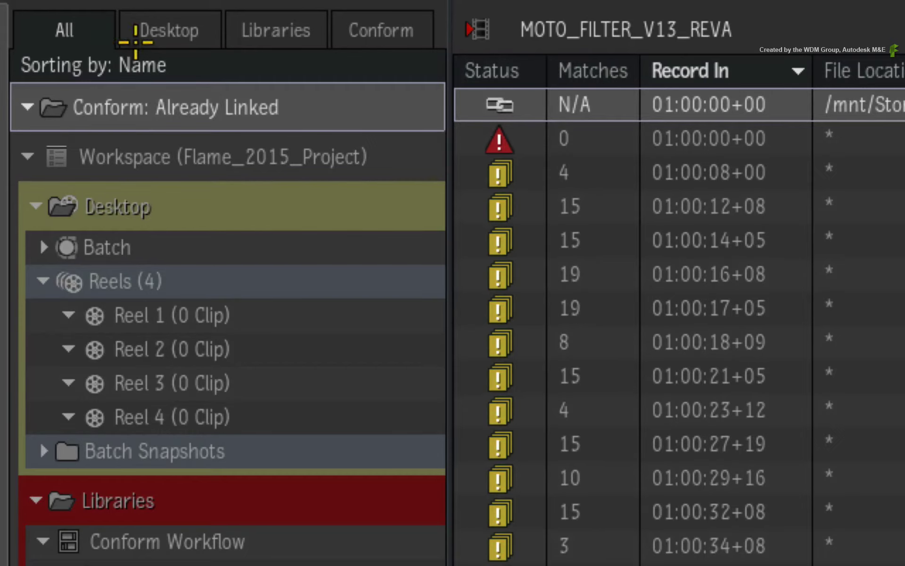
# Step: Show the conform media and remove File Name and Frame Rate from the match criteria
pyautogui.click(390, 31)
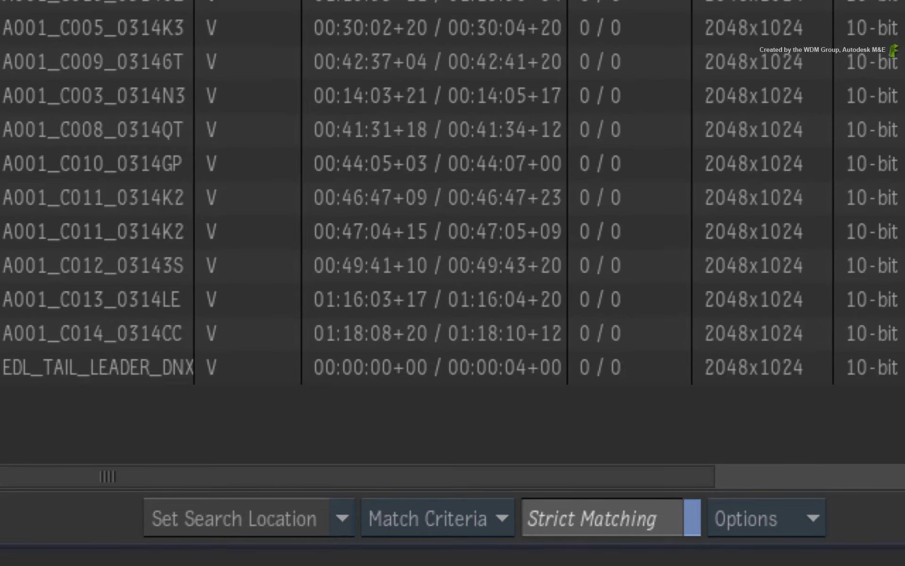
pyautogui.click(472, 518)
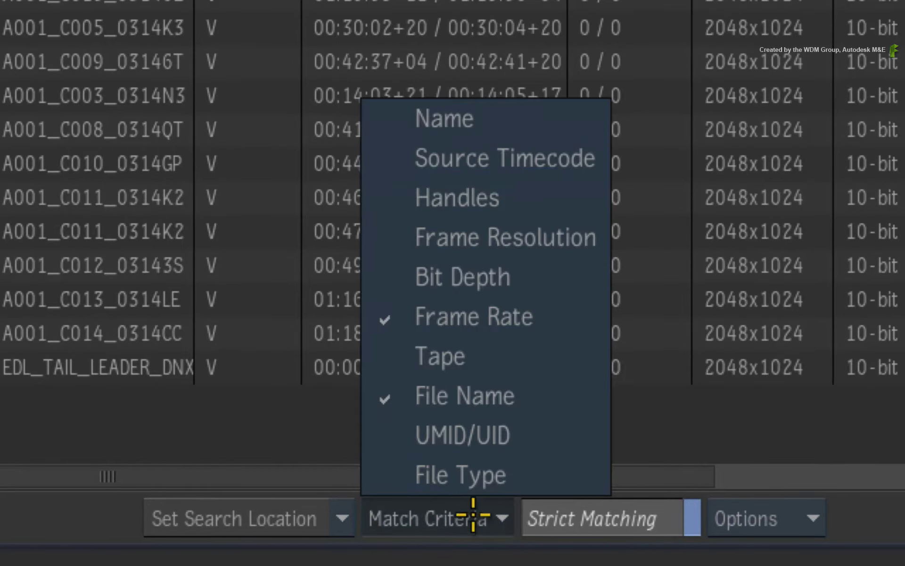
pyautogui.click(512, 404)
pyautogui.click(477, 517)
pyautogui.click(572, 321)
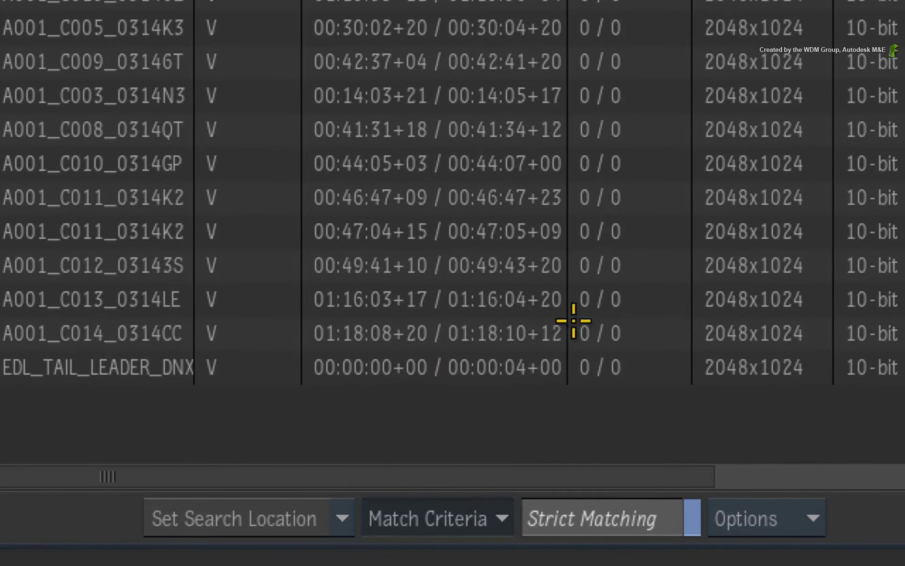
# Step: Add Tape and Source Timecode to the match criteria of the conform list
pyautogui.click(474, 518)
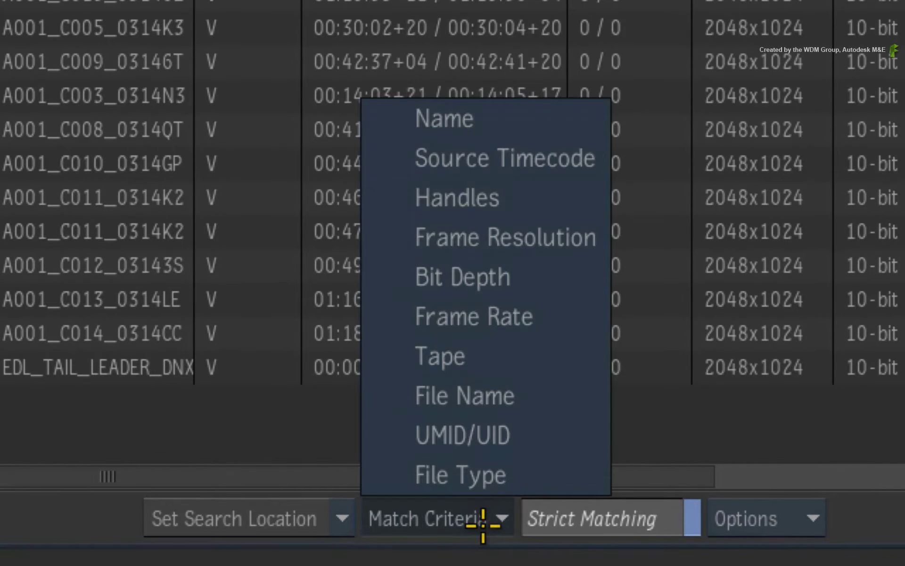
pyautogui.click(533, 358)
pyautogui.click(454, 514)
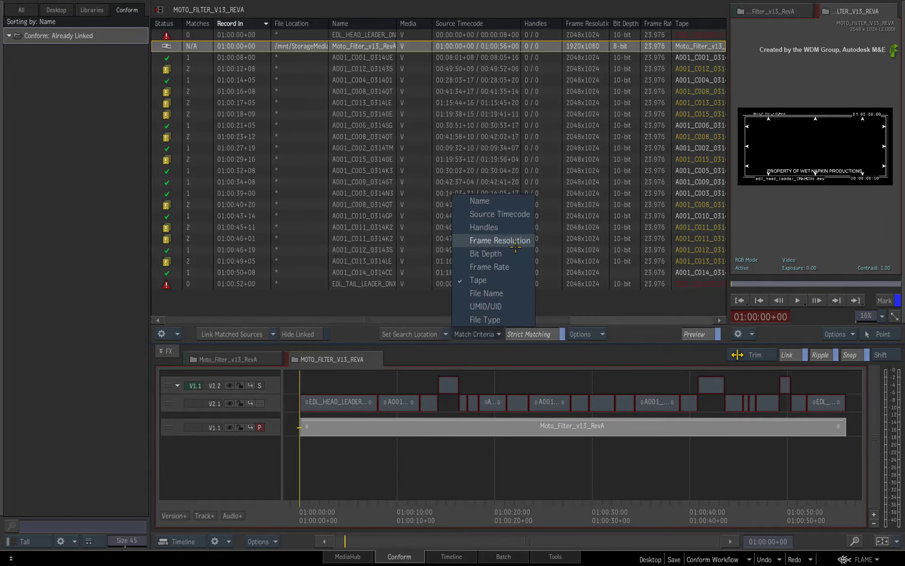
pyautogui.click(590, 165)
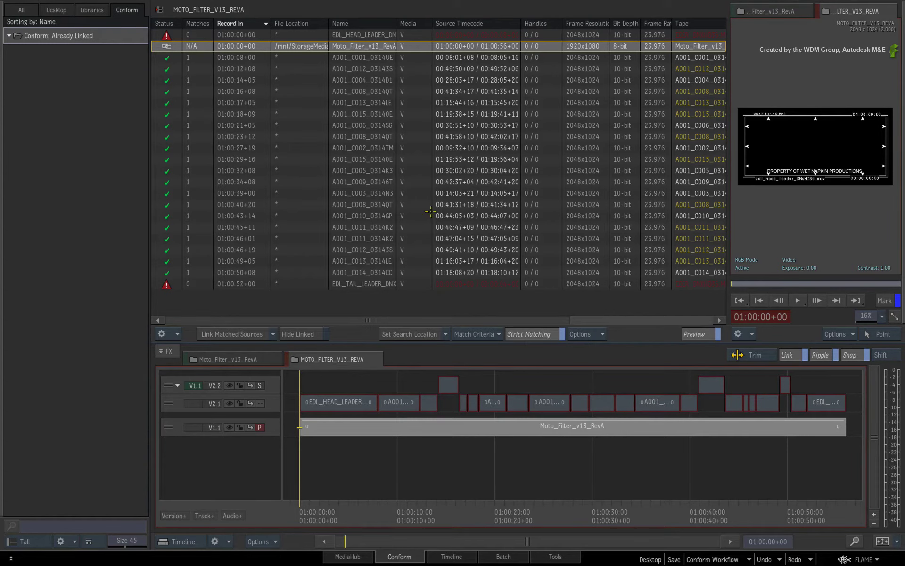
# Step: Examine the potential matches of several conform events from A001_C012_03143S at 01:00:12+08 to A001_C003_0314N3 at 01:00:39+00
pyautogui.click(714, 337)
pyautogui.click(876, 335)
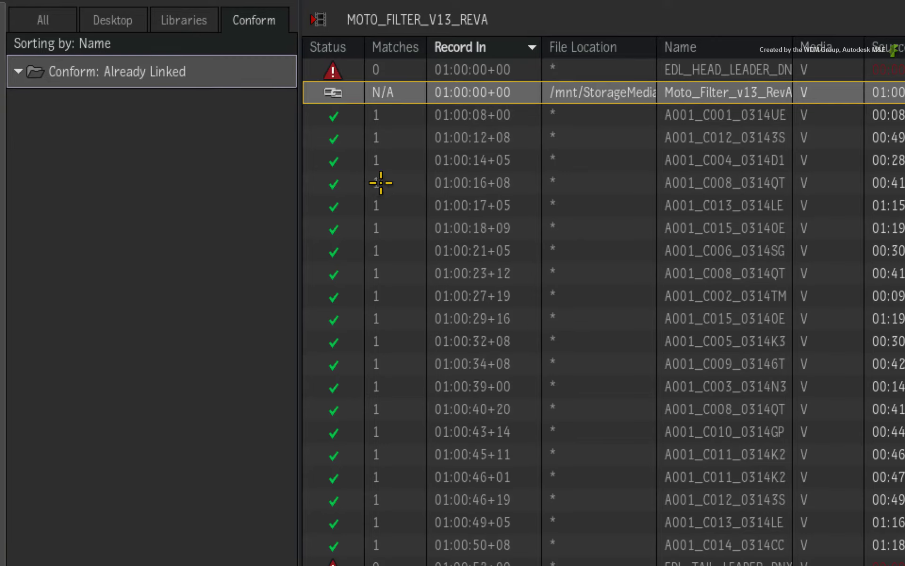
pyautogui.click(477, 137)
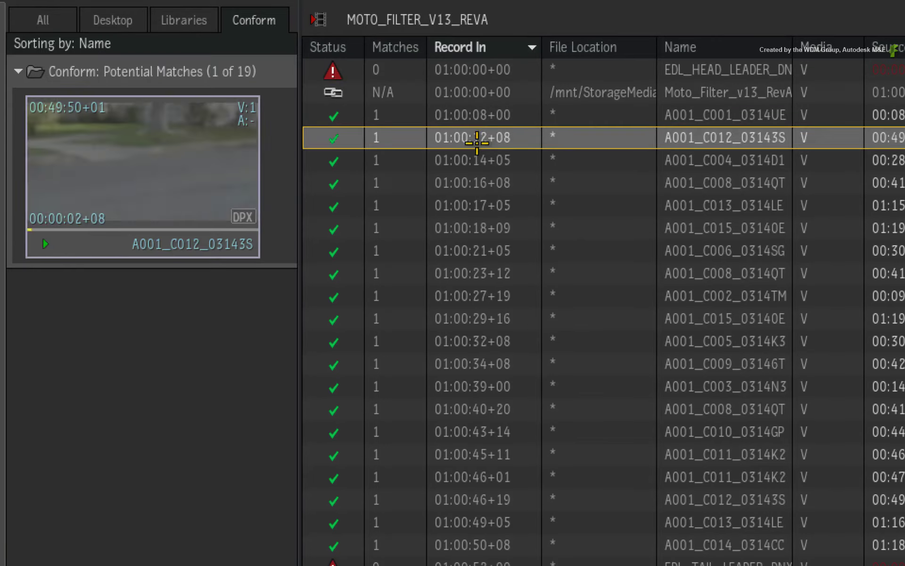
pyautogui.click(466, 184)
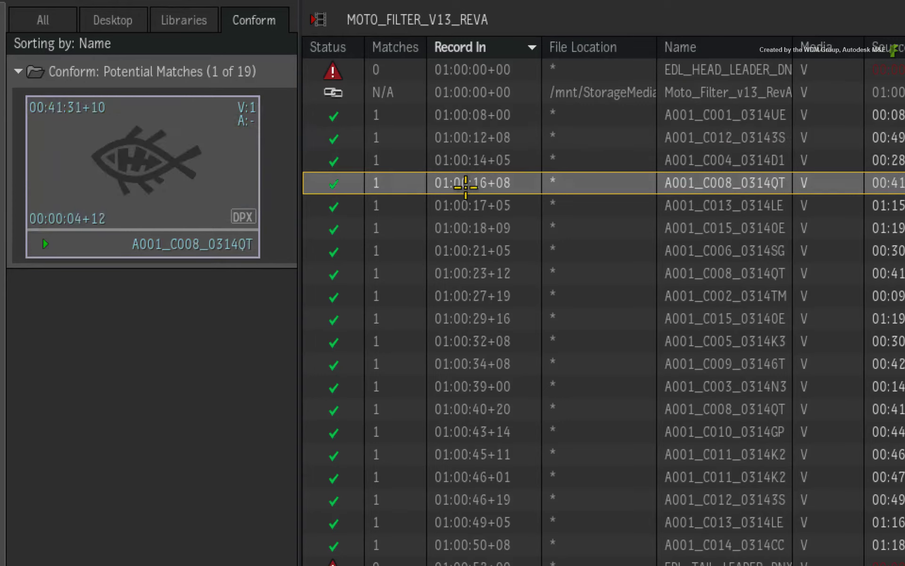
pyautogui.click(463, 206)
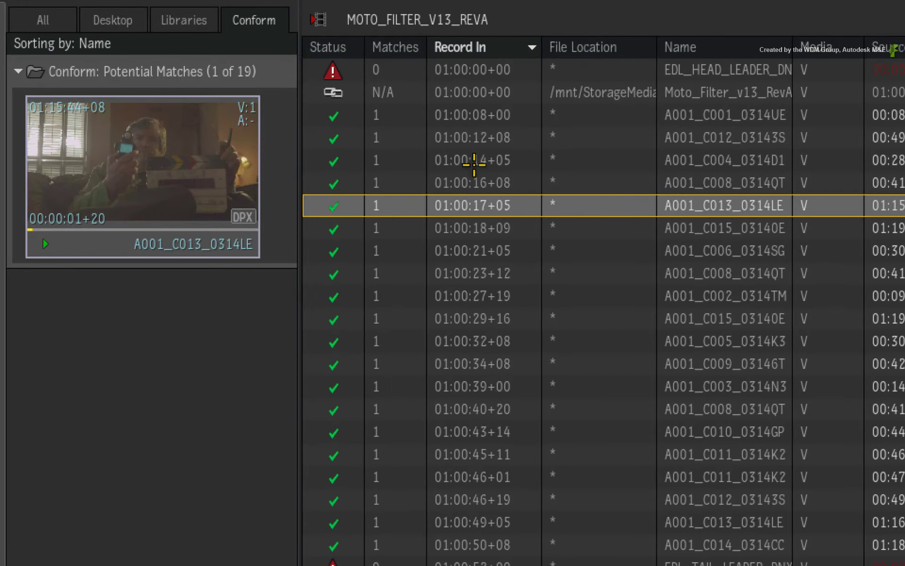
pyautogui.click(478, 228)
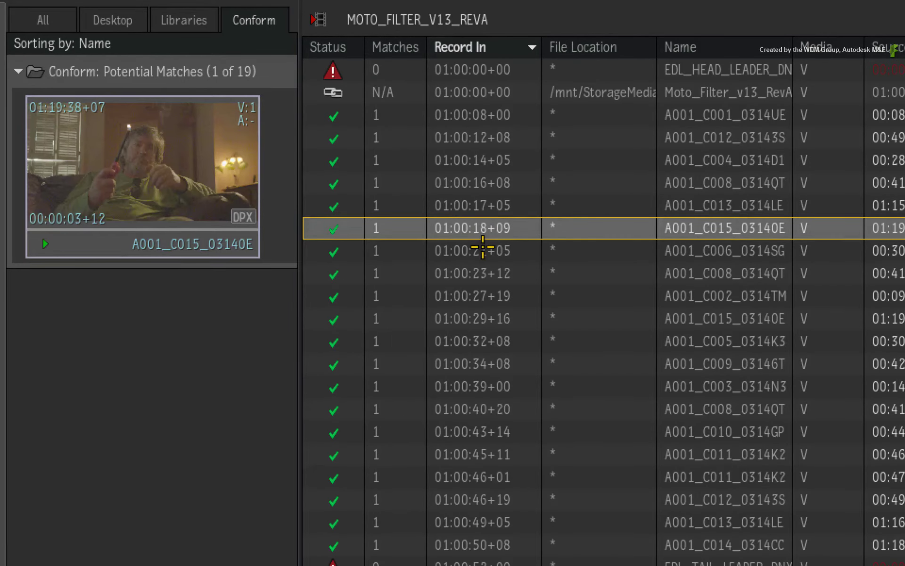
pyautogui.click(482, 247)
pyautogui.click(456, 387)
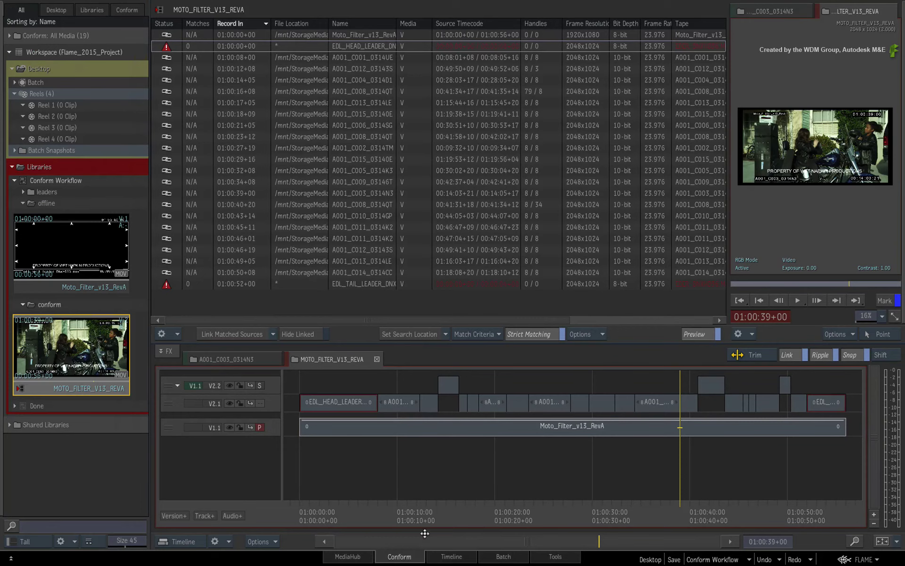
# Step: In the Timeline, set the Resize fit method of the Moto_Filter_v13_RevA segment to Crop Edges
pyautogui.click(432, 556)
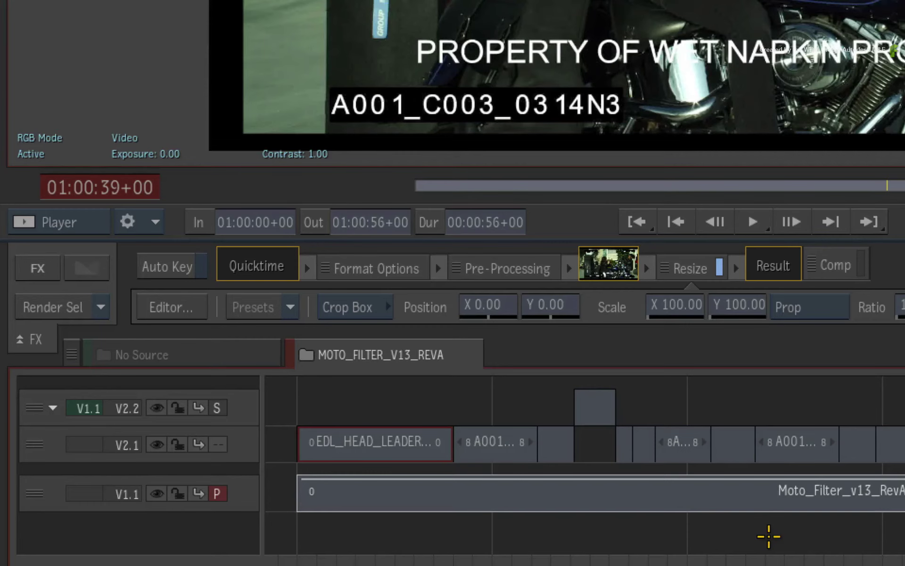
pyautogui.click(760, 498)
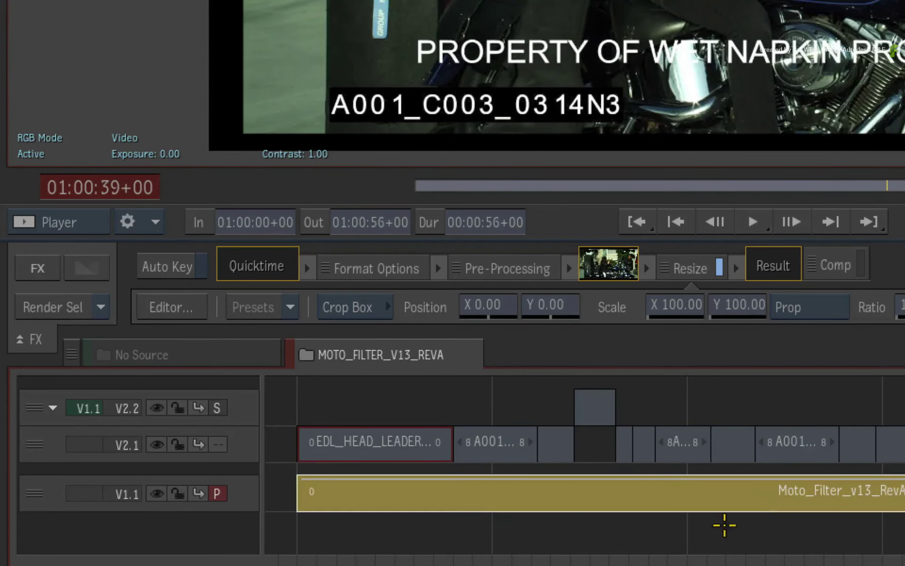
pyautogui.click(344, 307)
pyautogui.click(353, 283)
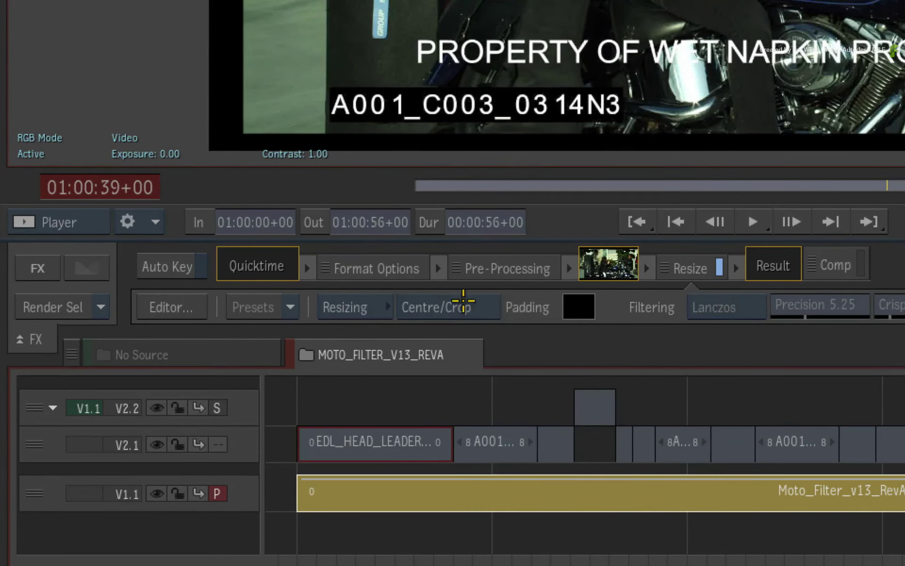
pyautogui.click(462, 302)
pyautogui.click(480, 254)
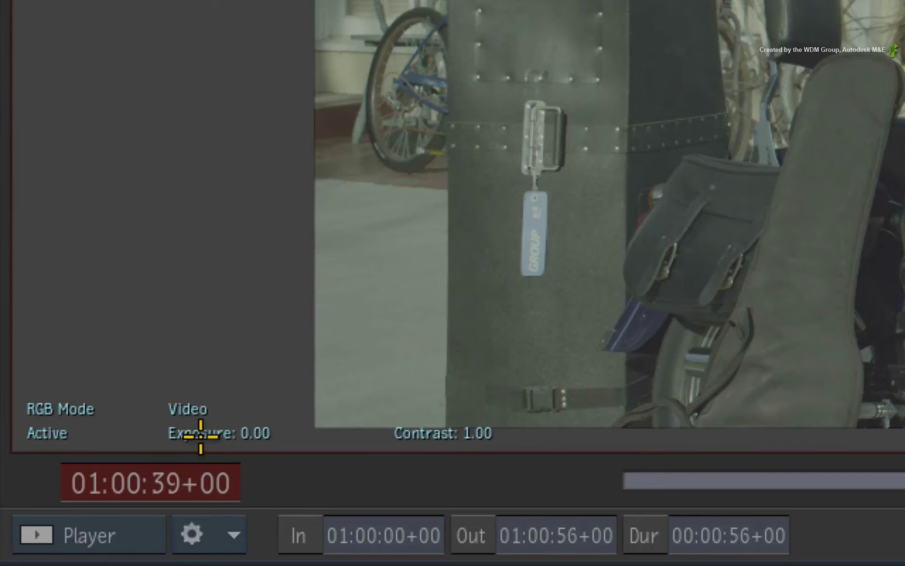
# Step: Set the viewer's image data type to Log and make the V1.1 offline track primary
pyautogui.click(189, 409)
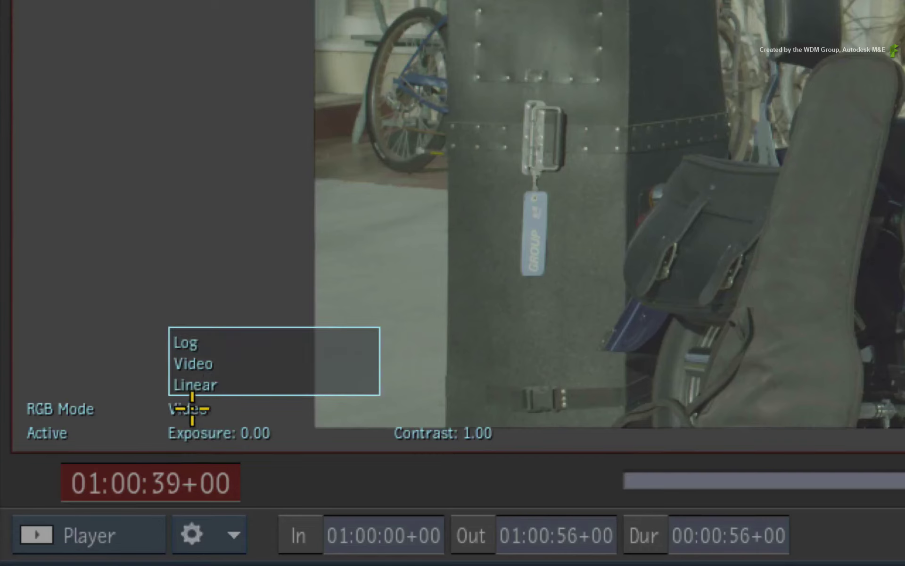
pyautogui.click(238, 341)
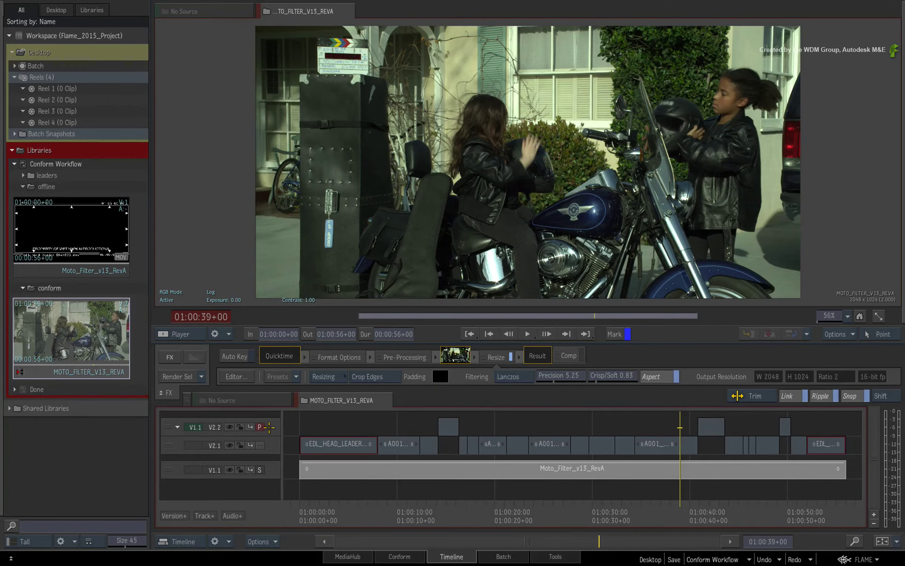
pyautogui.click(259, 469)
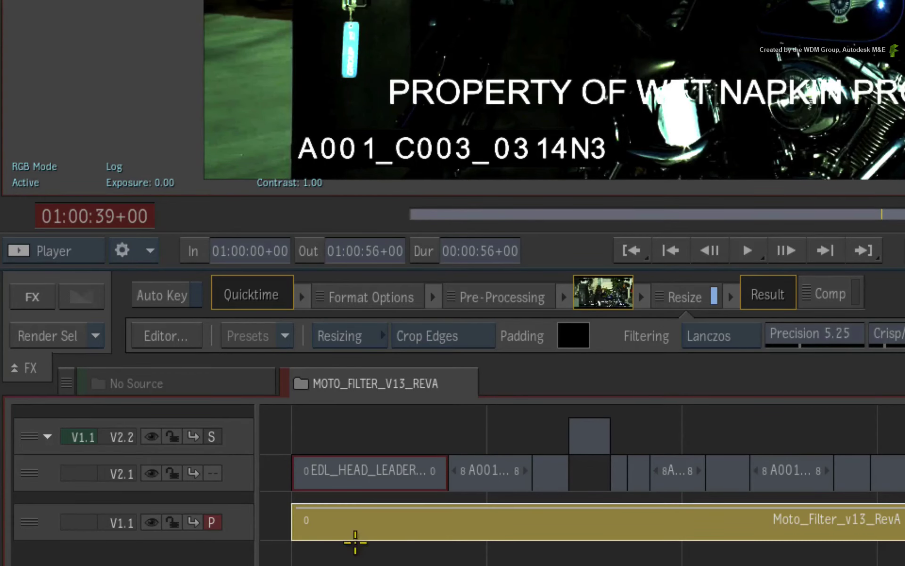
# Step: Add a LUT Editor effect to the Moto_Filter_v13_RevA segment and set its conversion to Lin to Log
pyautogui.hotkey('ctrl', 'Tab')
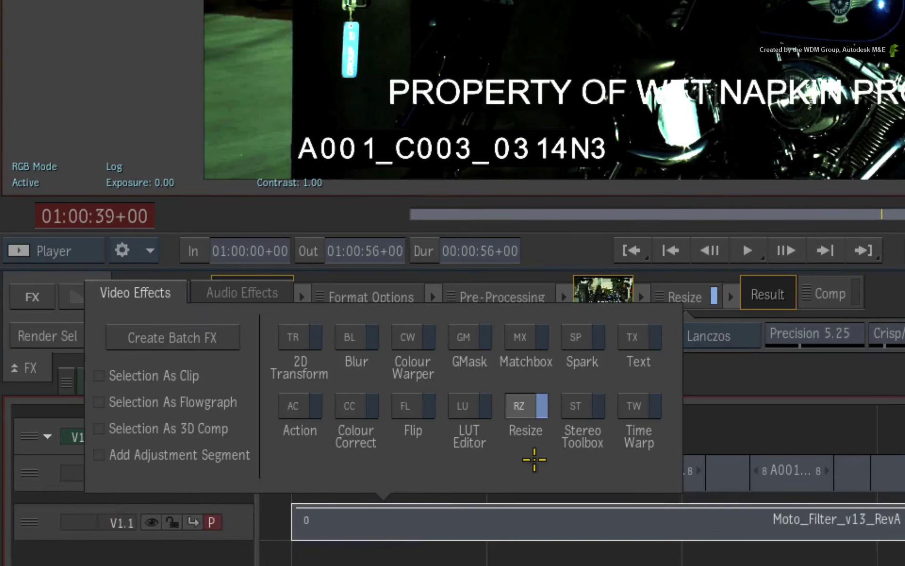
pyautogui.click(466, 406)
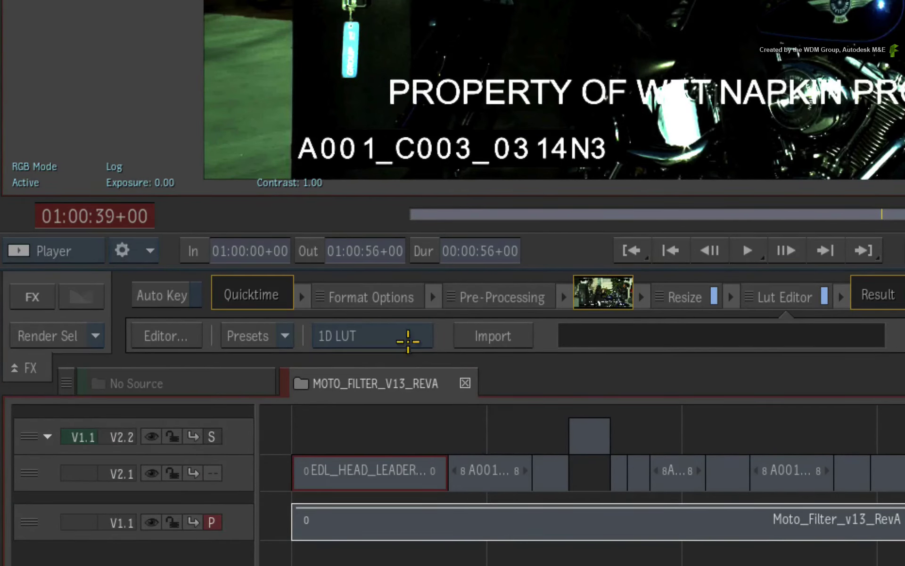
pyautogui.click(411, 337)
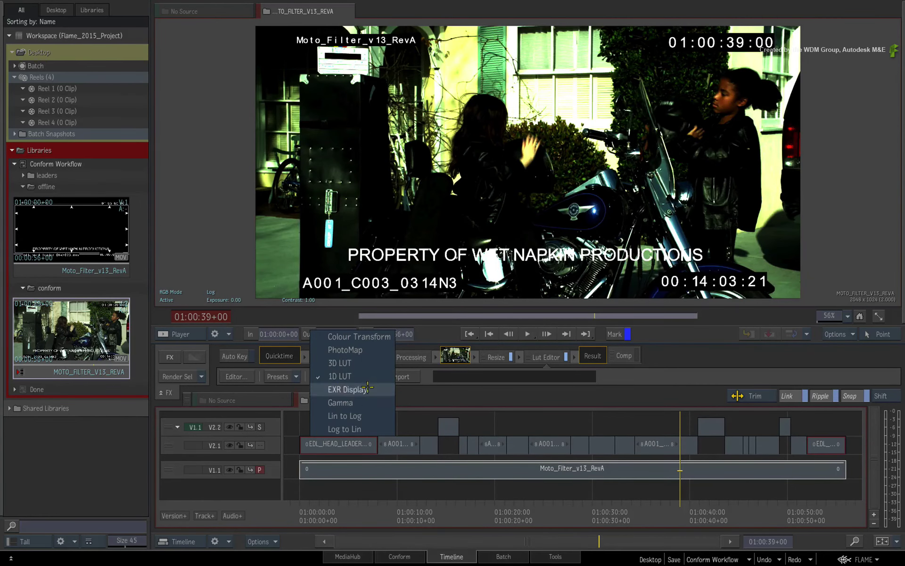
pyautogui.click(376, 416)
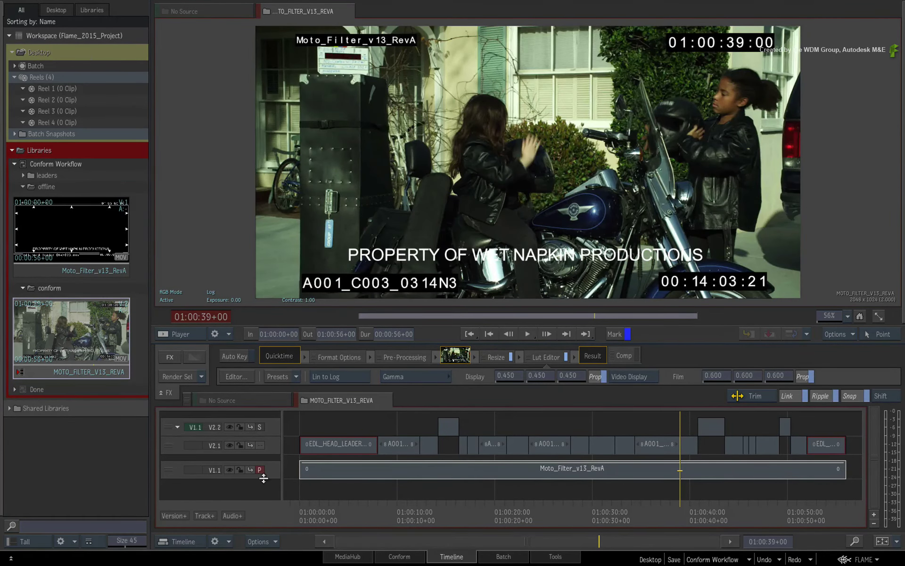
# Step: Alternate the primary track between V2.2 and V1.1 to compare the conformed shots with the offline, finishing on V1.1
pyautogui.click(259, 426)
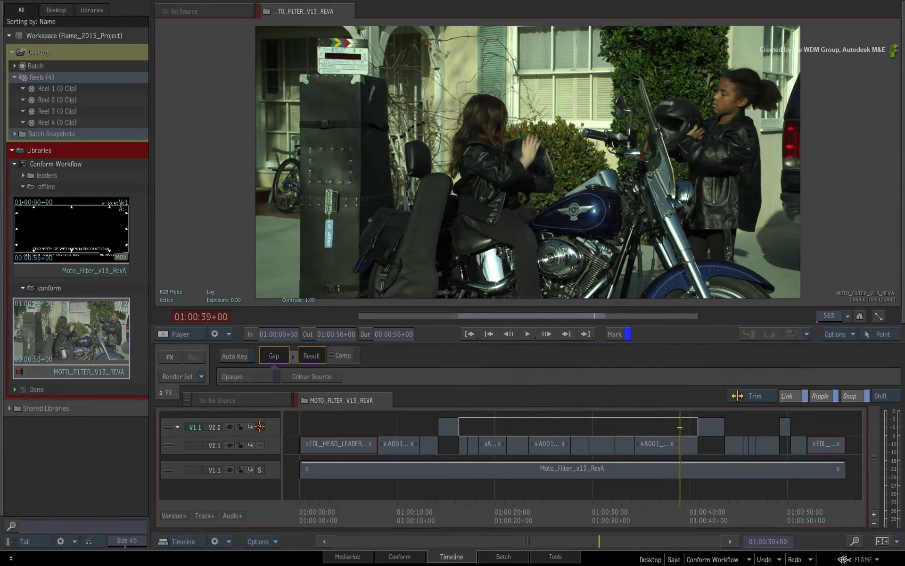
pyautogui.click(261, 469)
pyautogui.click(260, 426)
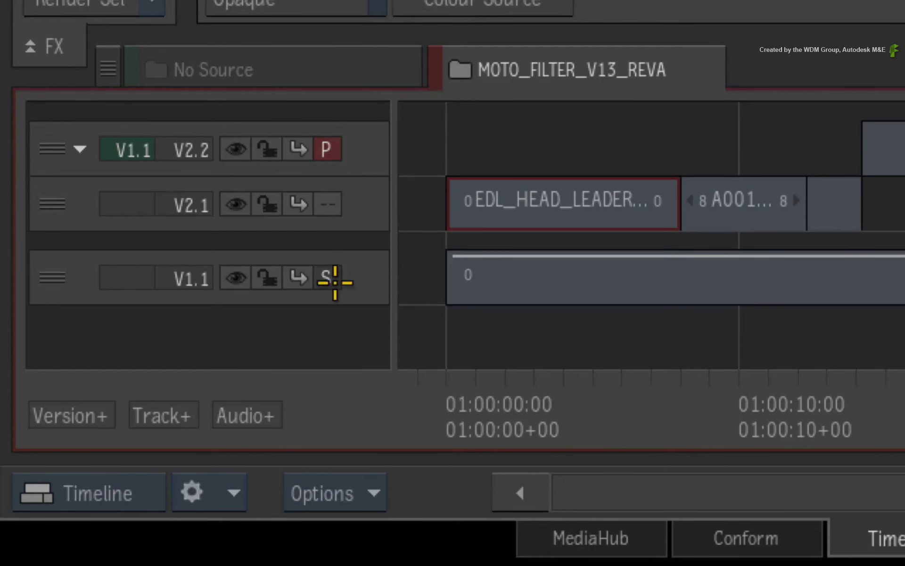
pyautogui.click(261, 473)
pyautogui.click(326, 148)
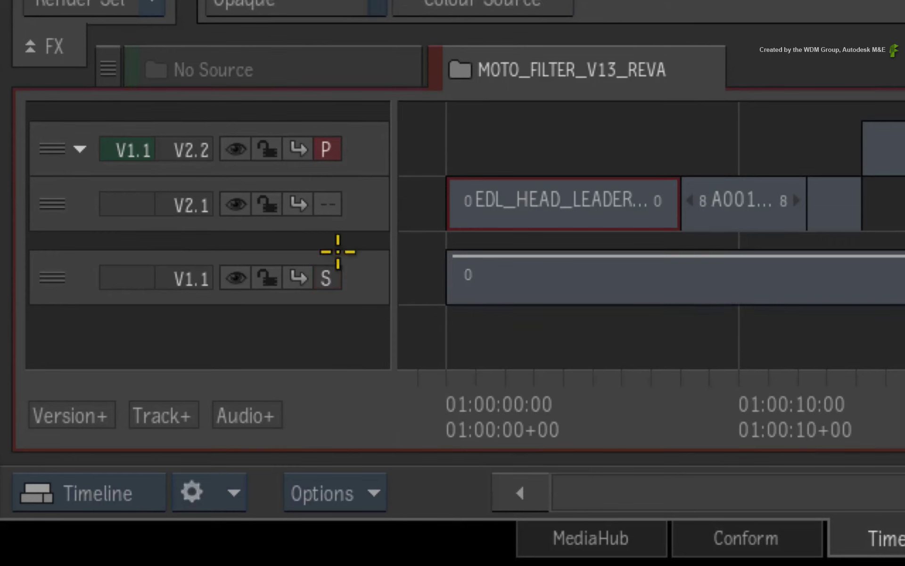
pyautogui.click(326, 278)
pyautogui.click(326, 149)
pyautogui.click(326, 278)
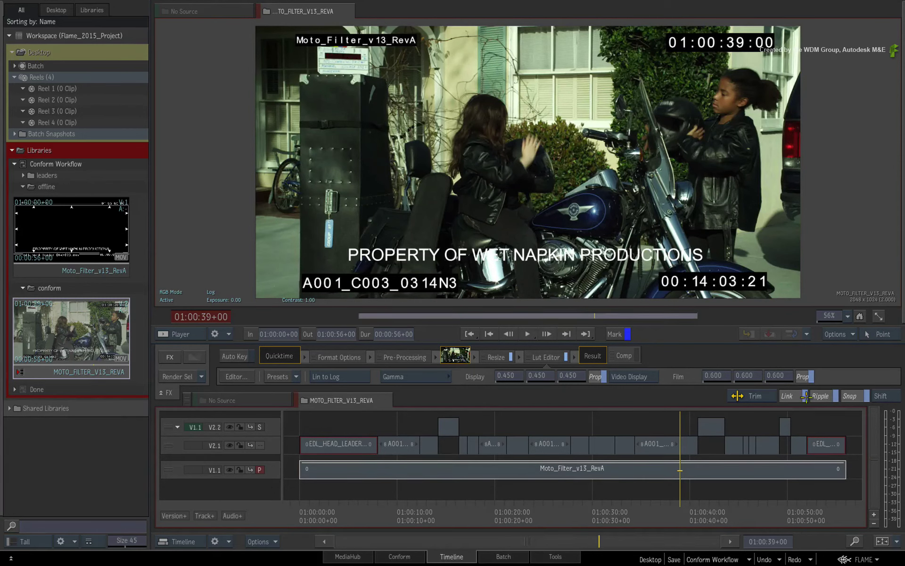
# Step: Show the viewing settings and alternate the compare mode between Secondary Version and Primary Version
pyautogui.click(848, 334)
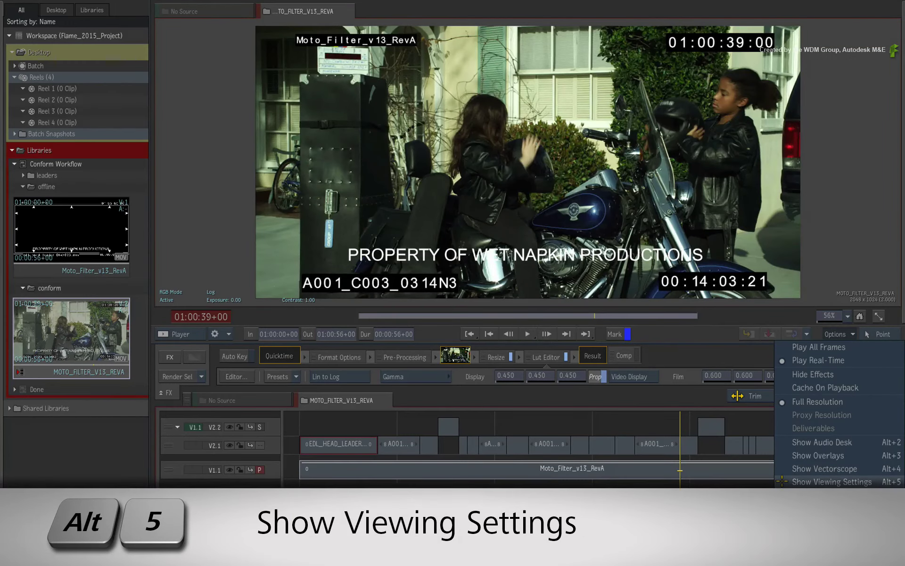
pyautogui.click(782, 480)
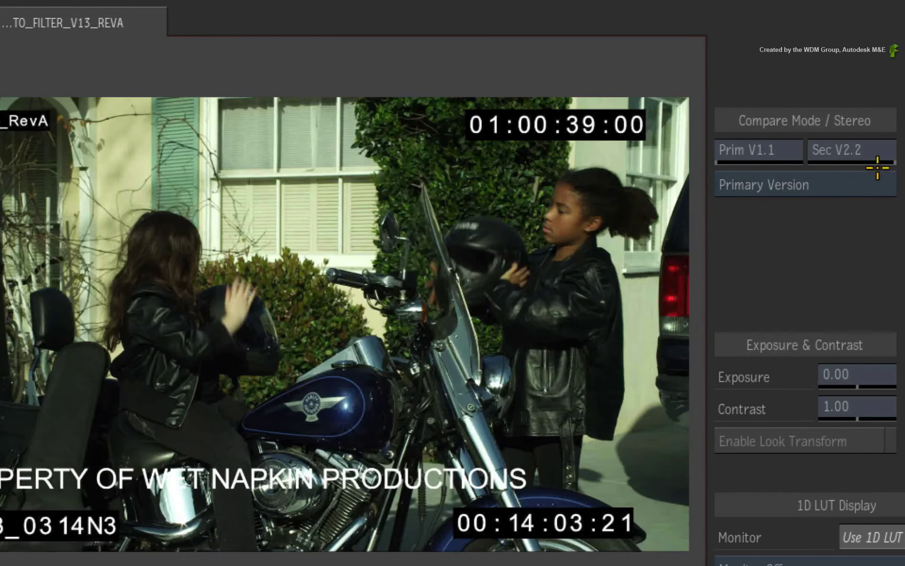
pyautogui.click(875, 197)
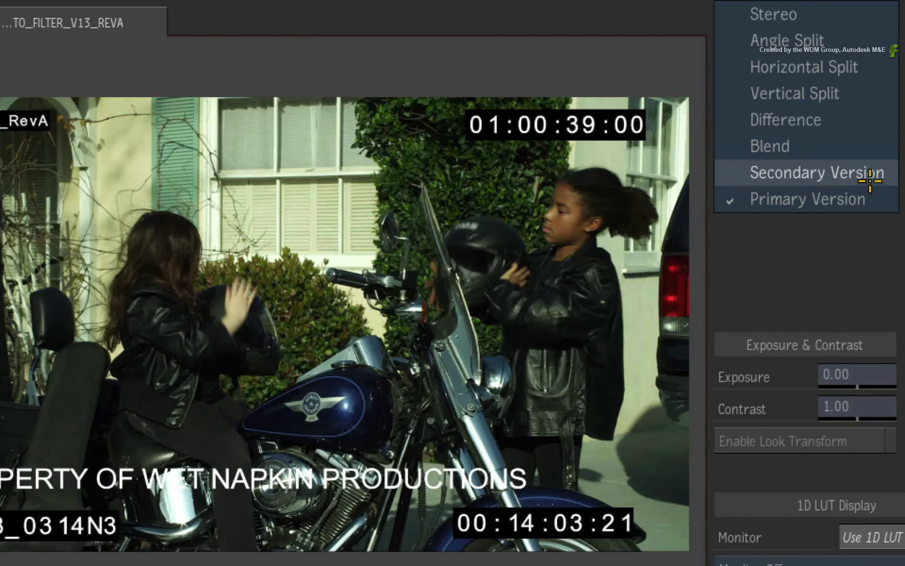
pyautogui.click(876, 173)
pyautogui.click(884, 175)
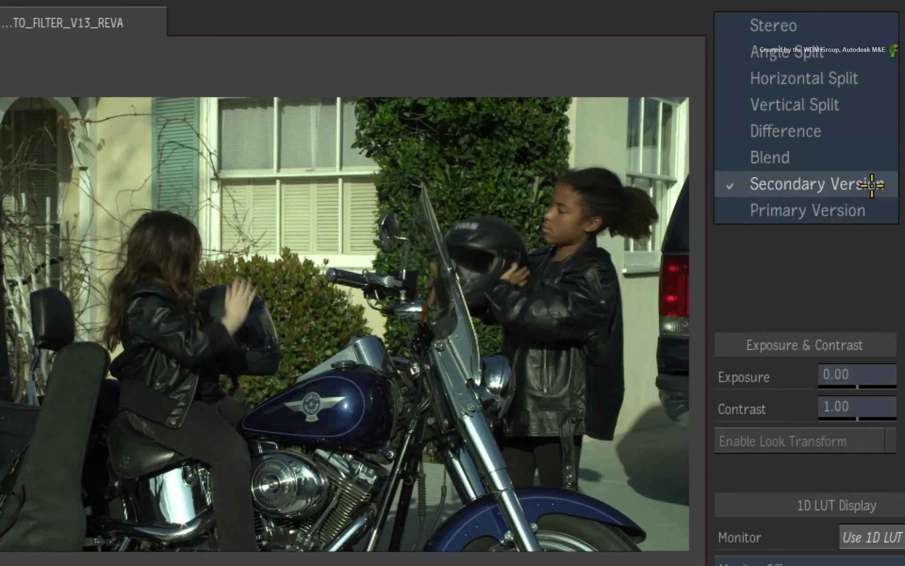
pyautogui.click(859, 205)
pyautogui.click(858, 186)
pyautogui.click(825, 120)
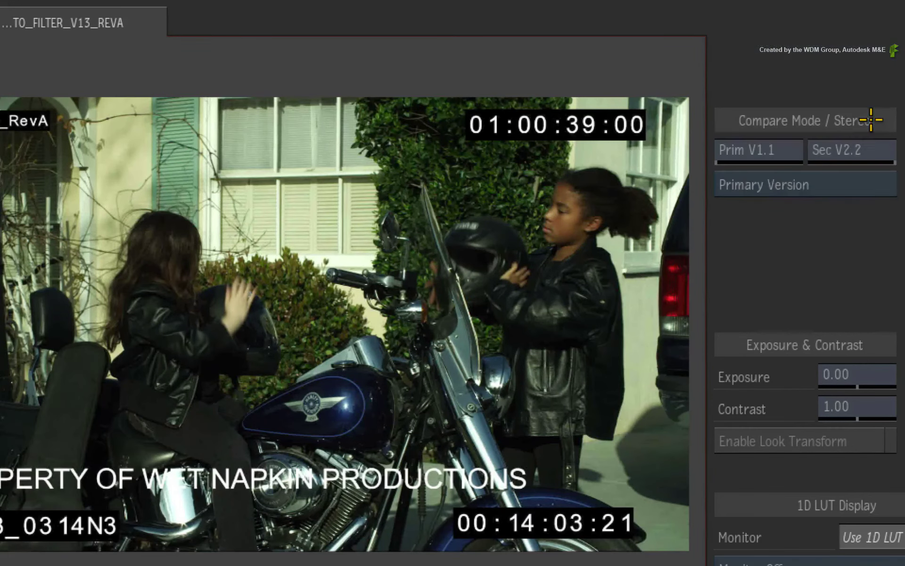
# Step: Compare the two versions in Difference mode, move the timeline to 01:00:14+05, and return the compare mode to Primary Version
pyautogui.click(809, 214)
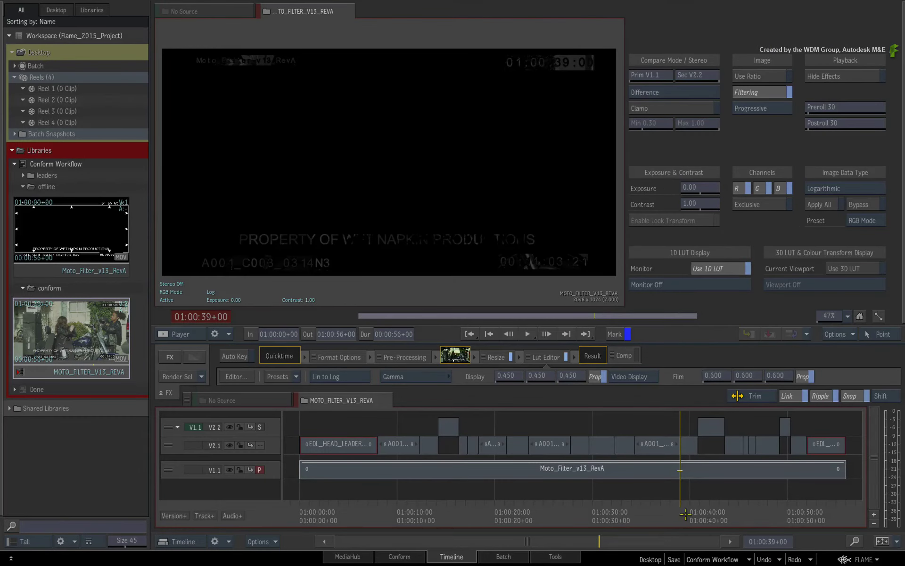
pyautogui.moveTo(686, 514); pyautogui.dragTo(443, 479)
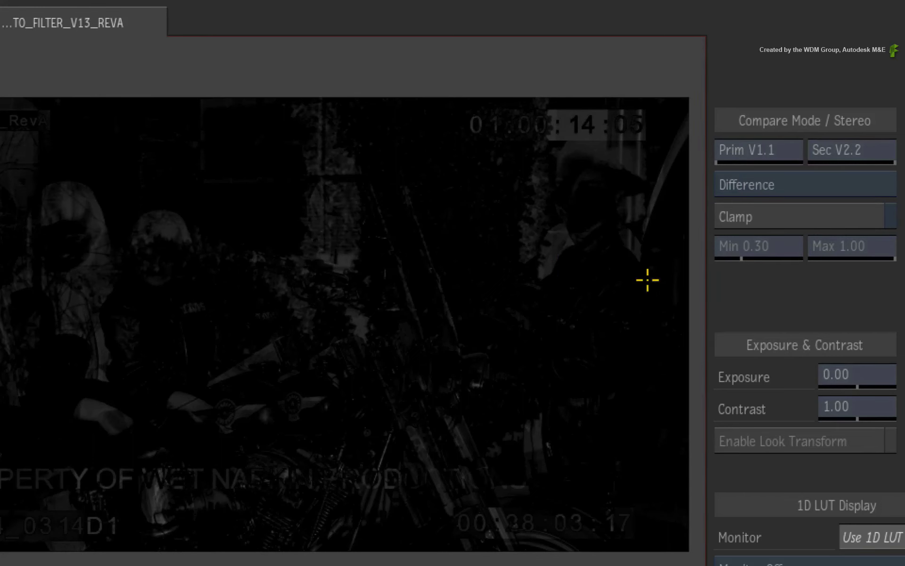
pyautogui.click(774, 183)
pyautogui.click(776, 209)
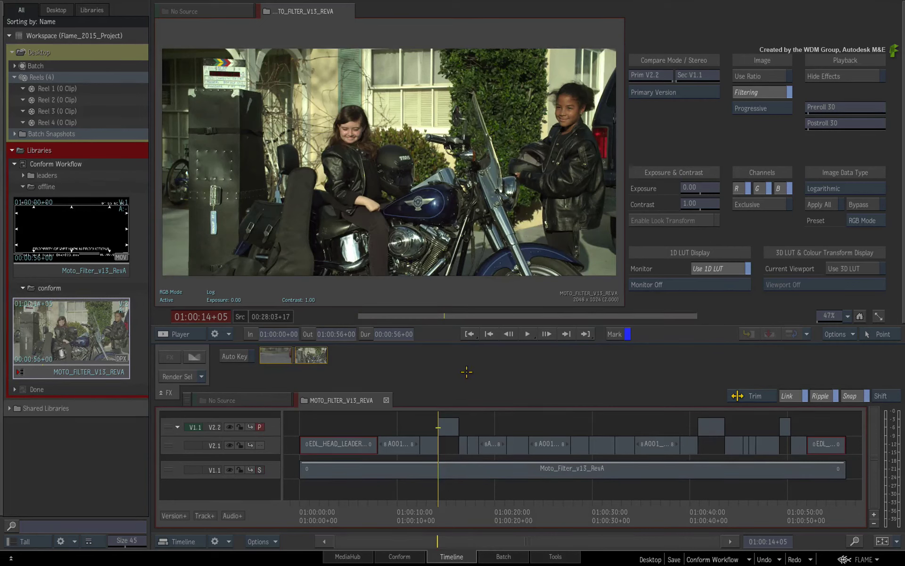
# Step: With Ripple off, overwrite the head leader segment on V2.1 with edl_head_leader_BGR at 01:00:00+00, accepting the mismatched frame rates
pyautogui.moveTo(433, 511); pyautogui.dragTo(312, 512)
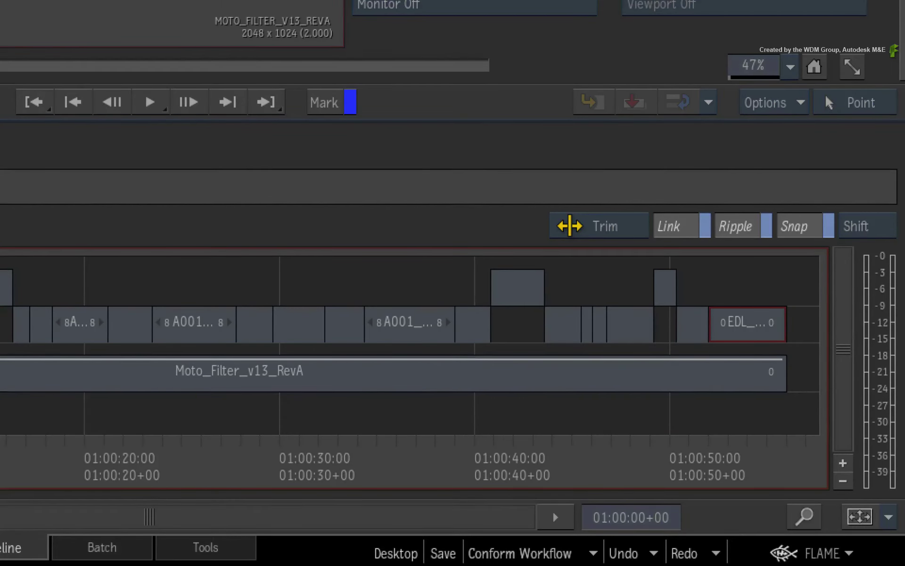
pyautogui.click(732, 227)
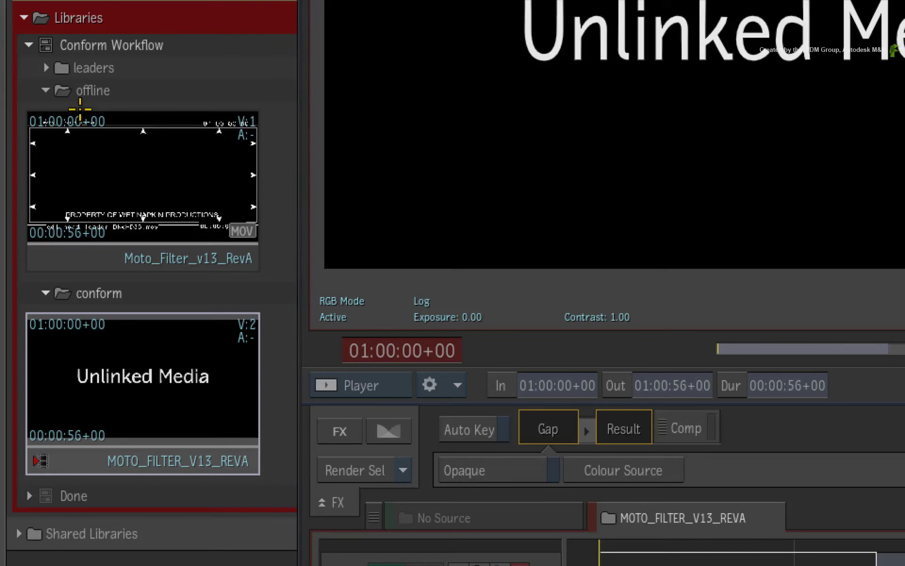
pyautogui.click(46, 68)
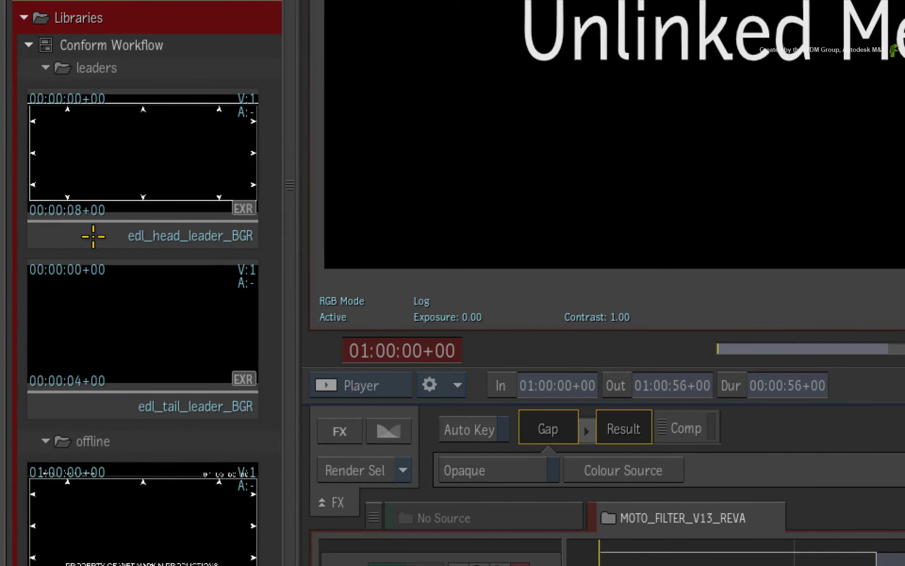
pyautogui.moveTo(96, 234)
pyautogui.mouseDown()
pyautogui.moveTo(170, 247)
pyautogui.moveTo(589, 516)
pyautogui.moveTo(618, 565)
pyautogui.mouseUp()
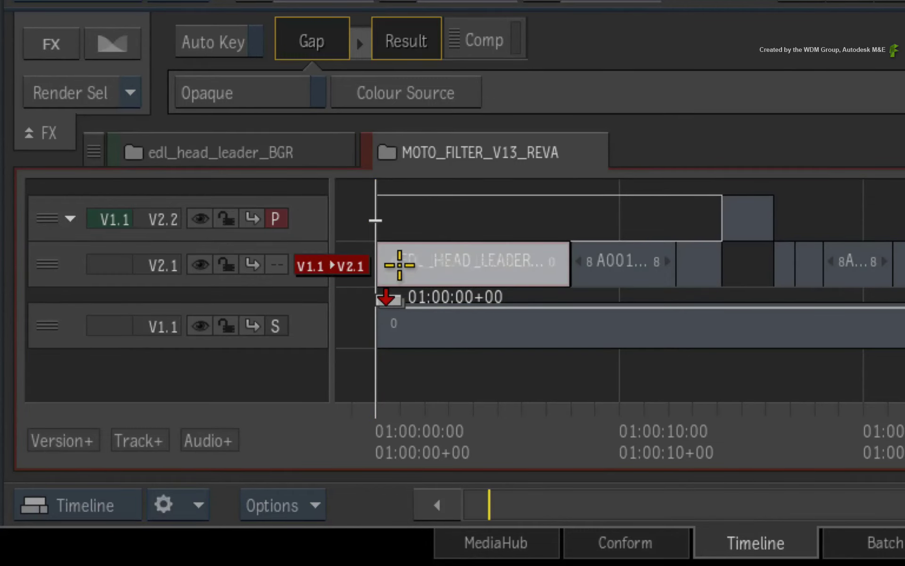
pyautogui.moveTo(399, 265); pyautogui.dragTo(401, 263)
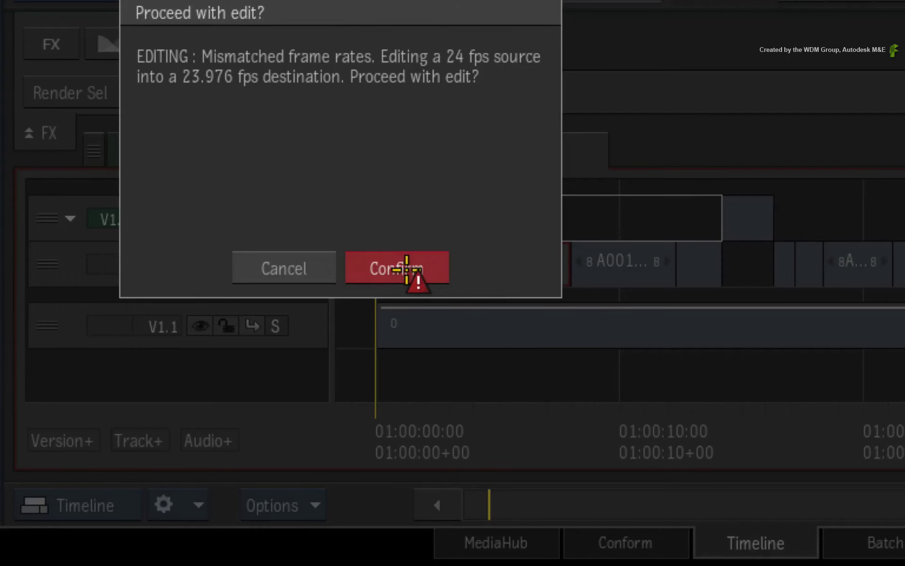
pyautogui.click(409, 268)
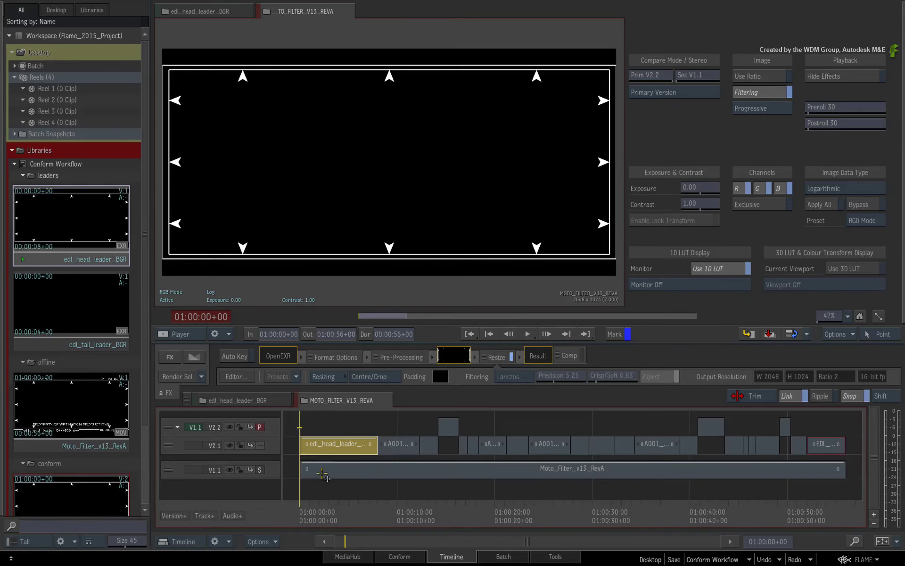
pyautogui.press('space')
pyautogui.moveTo(315, 515); pyautogui.dragTo(312, 519)
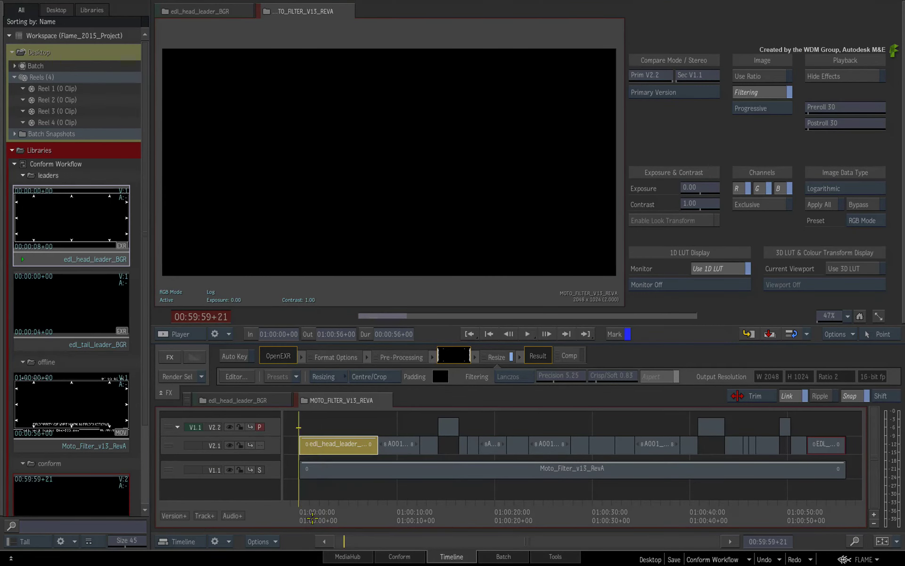
# Step: Overwrite the tail leader segment on V2.1 with edl_tail_leader_BGR, snapping its tail to the sequence end and accepting the mismatched frame rates
pyautogui.moveTo(75, 344); pyautogui.dragTo(802, 426)
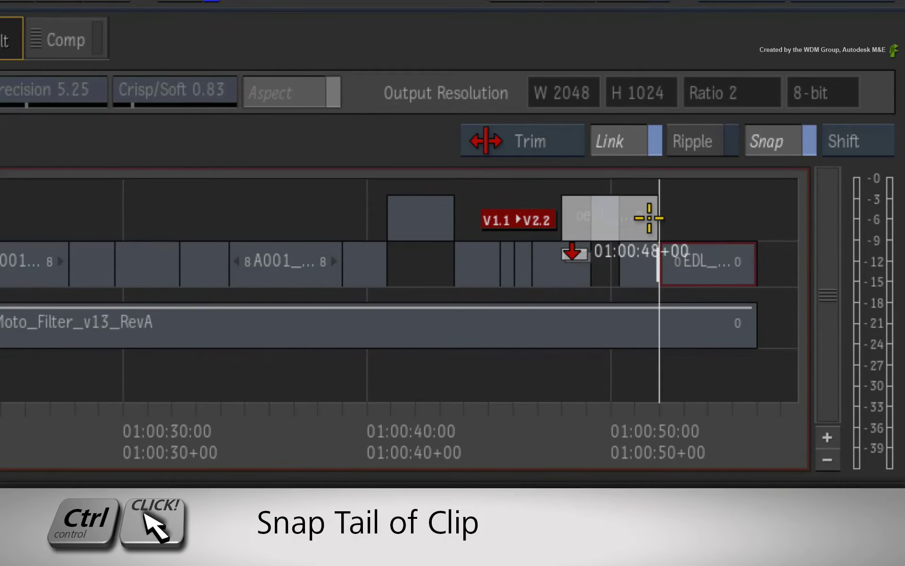
pyautogui.moveTo(649, 217); pyautogui.dragTo(658, 219)
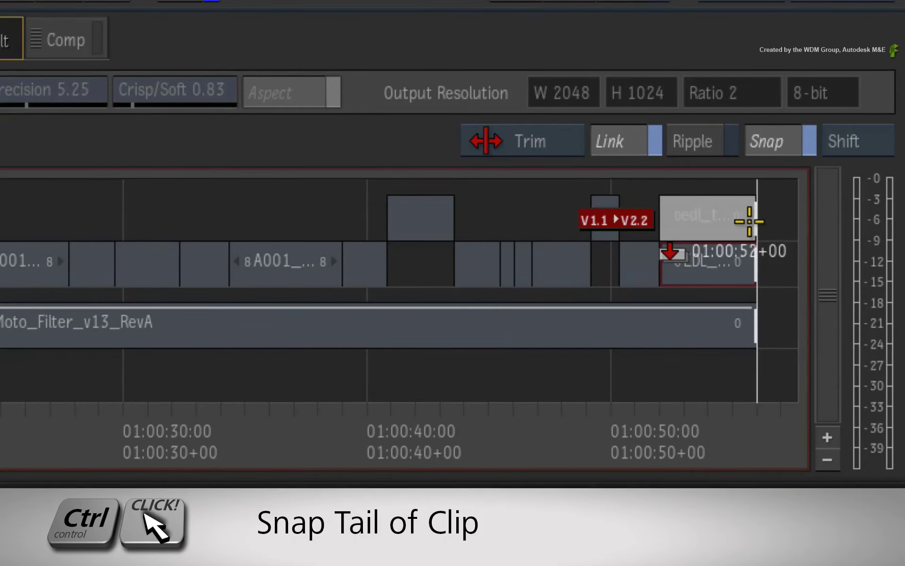
pyautogui.moveTo(739, 218); pyautogui.dragTo(717, 278)
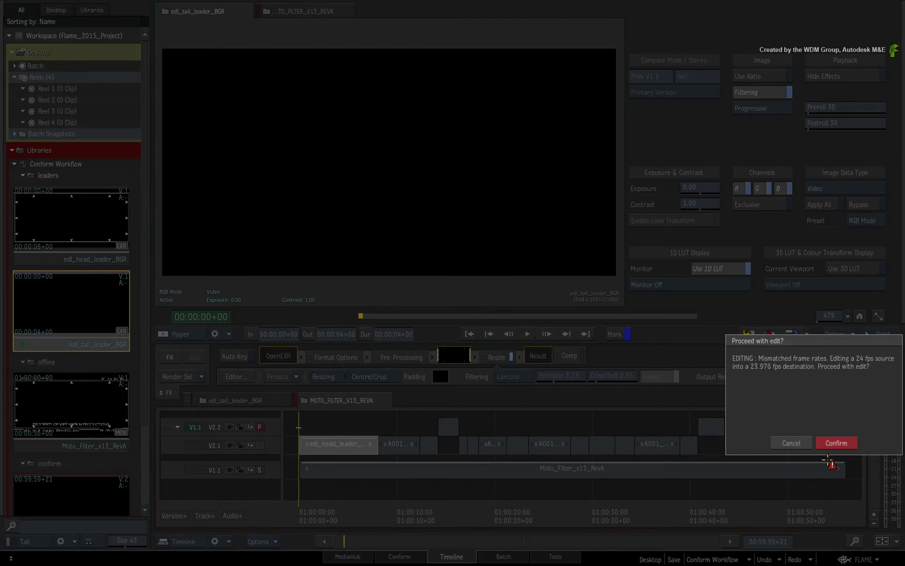
pyautogui.click(837, 443)
pyautogui.moveTo(303, 512); pyautogui.dragTo(451, 494)
# Step: Collapse the leaders and offline folders and copy the MOTO_FILTER_V13_REVA sequence from the conform folder to Reel 1
pyautogui.click(235, 400)
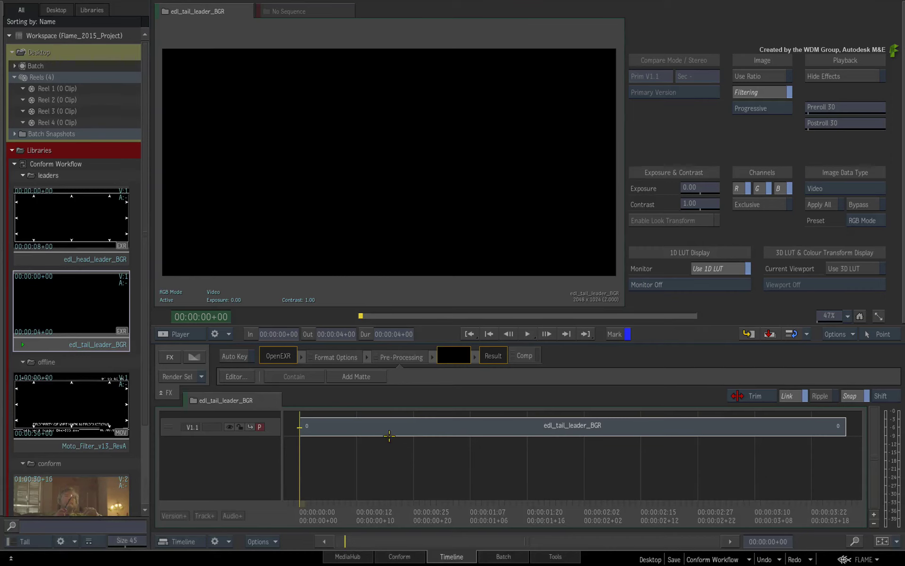
pyautogui.click(23, 175)
pyautogui.click(22, 186)
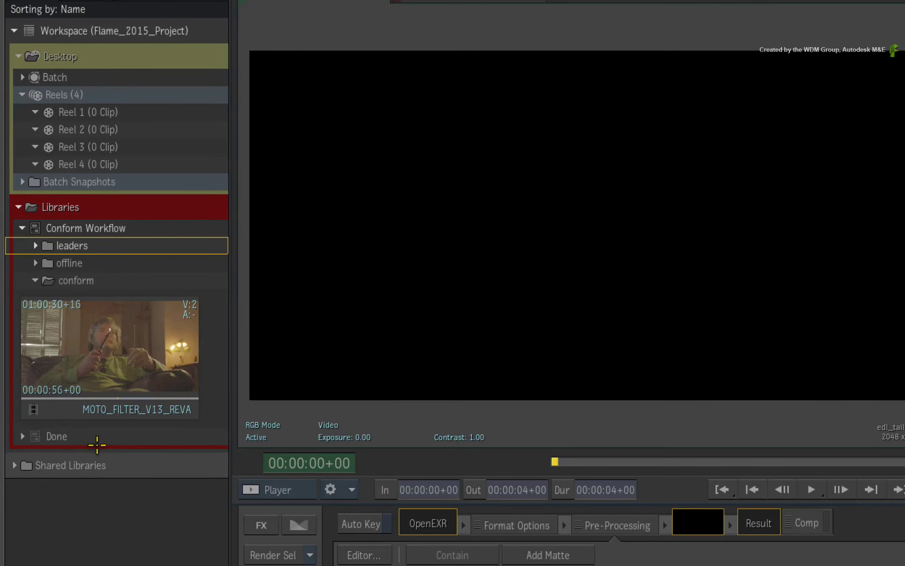
pyautogui.click(69, 412)
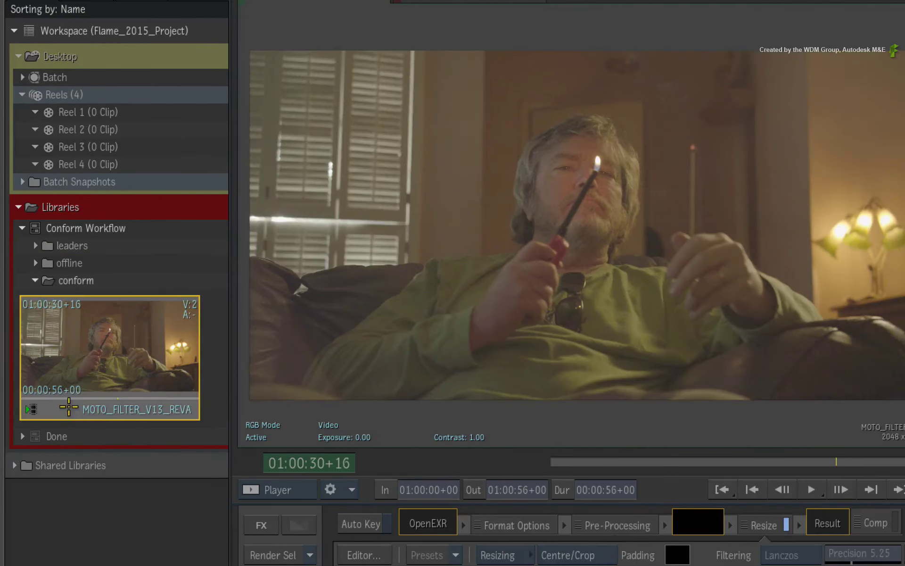
pyautogui.moveTo(67, 408); pyautogui.dragTo(88, 117)
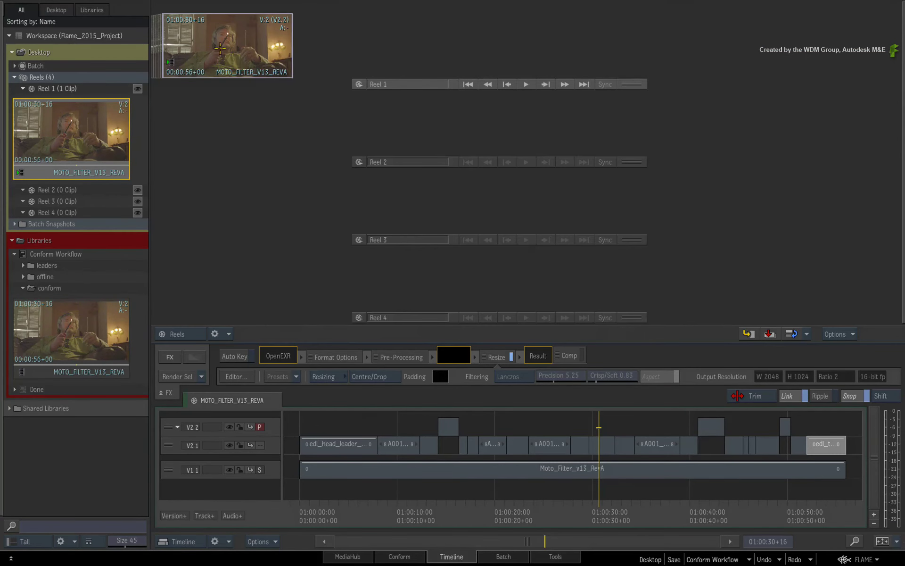
# Step: Open the Reel 1 copy of MOTO_FILTER_V13_REVA as a sequence and select the library original and the copy in turn
pyautogui.rightClick(448, 68)
pyautogui.click(464, 86)
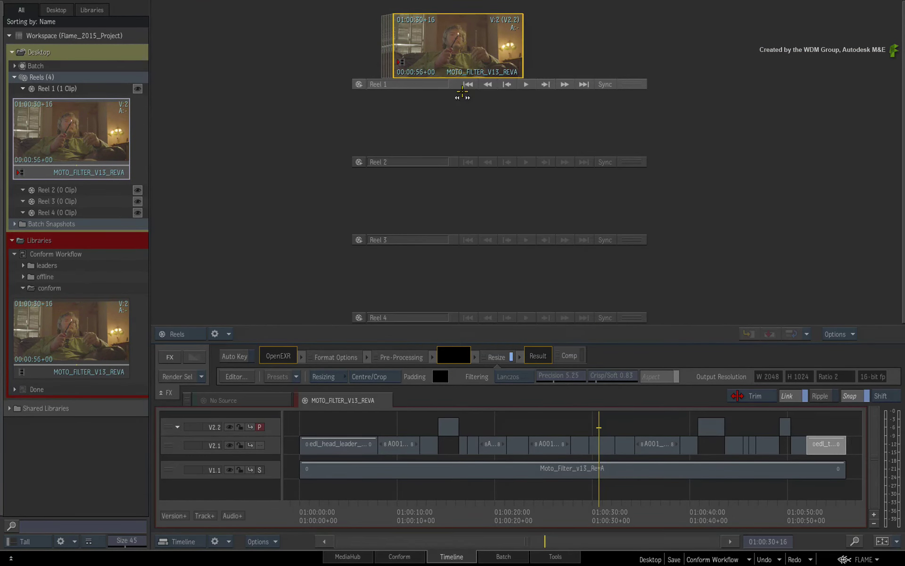
pyautogui.click(55, 367)
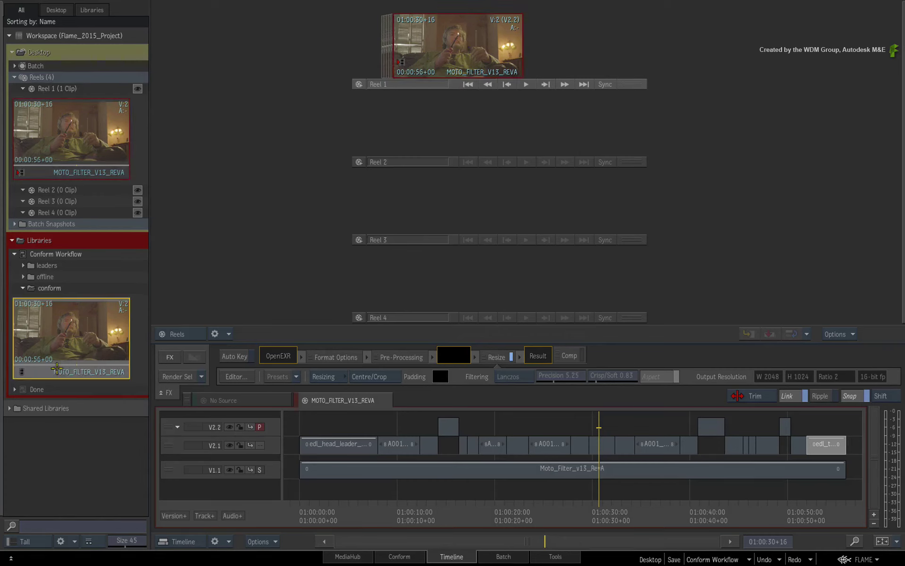
pyautogui.click(78, 168)
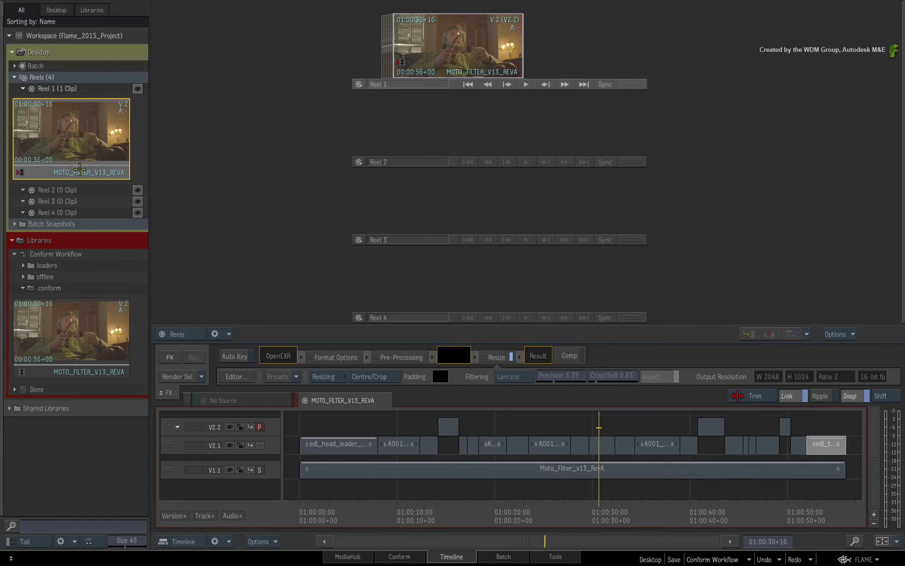